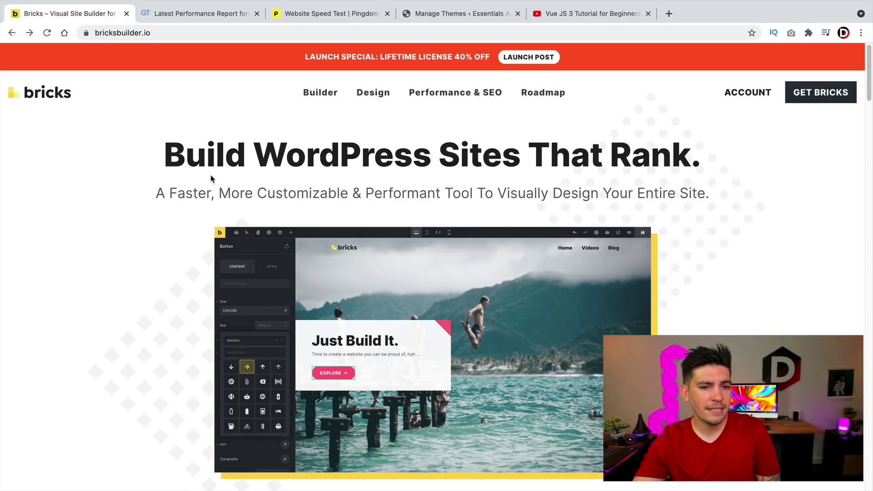
Look over the Bricks homepage, including the performance scores, design and developer features, and the lifetime pricing plans.
{"action": "scroll", "coordinate": [200, 180], "scroll_direction": "down", "scroll_amount": 10}
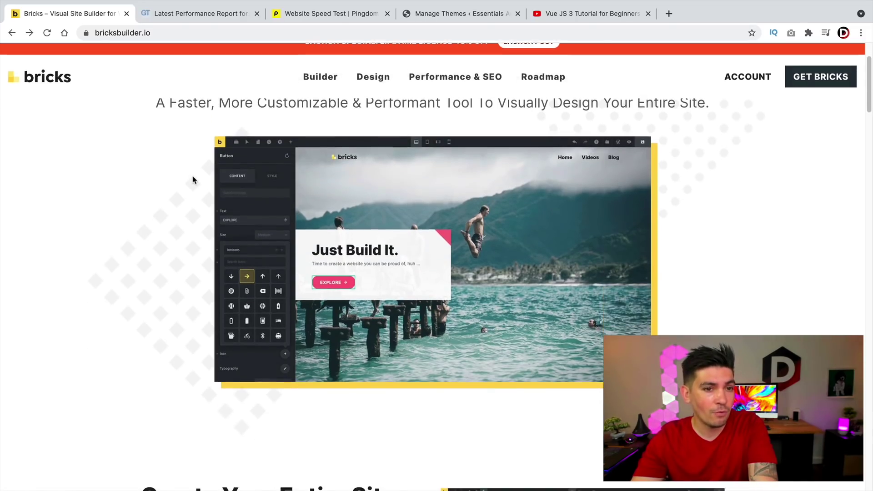
{"action": "scroll", "coordinate": [189, 180], "scroll_direction": "down", "scroll_amount": 6}
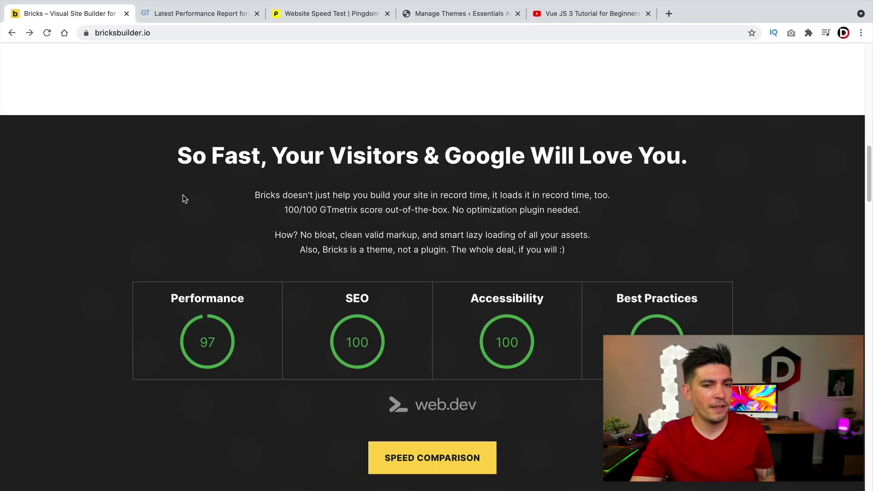
{"action": "scroll", "coordinate": [184, 197], "scroll_direction": "down", "scroll_amount": 6}
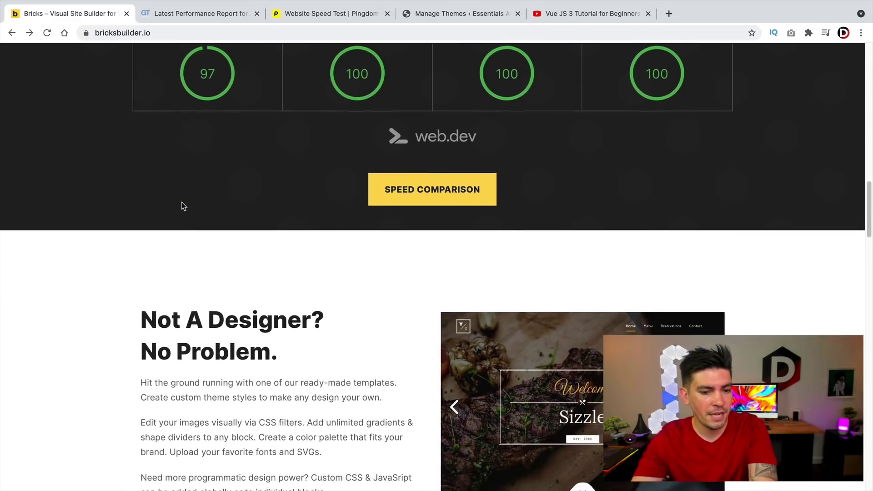
{"action": "scroll", "coordinate": [181, 206], "scroll_direction": "down", "scroll_amount": 10}
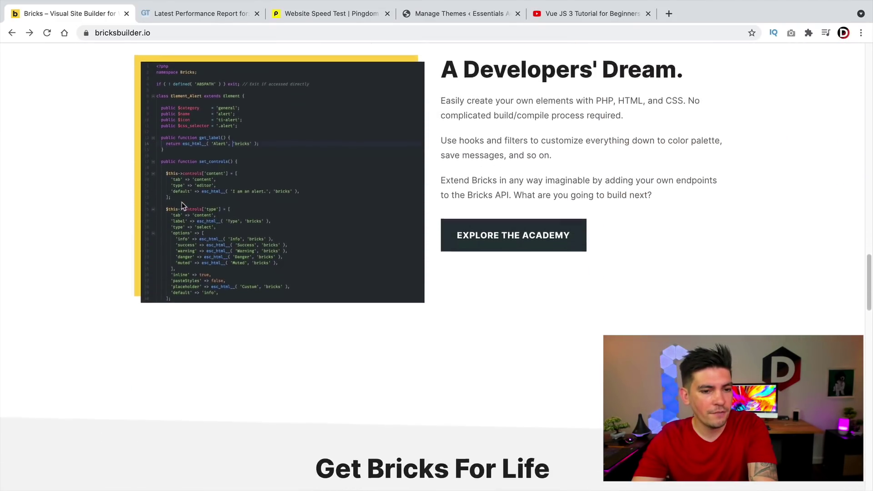
{"action": "scroll", "coordinate": [181, 206], "scroll_direction": "down", "scroll_amount": 12}
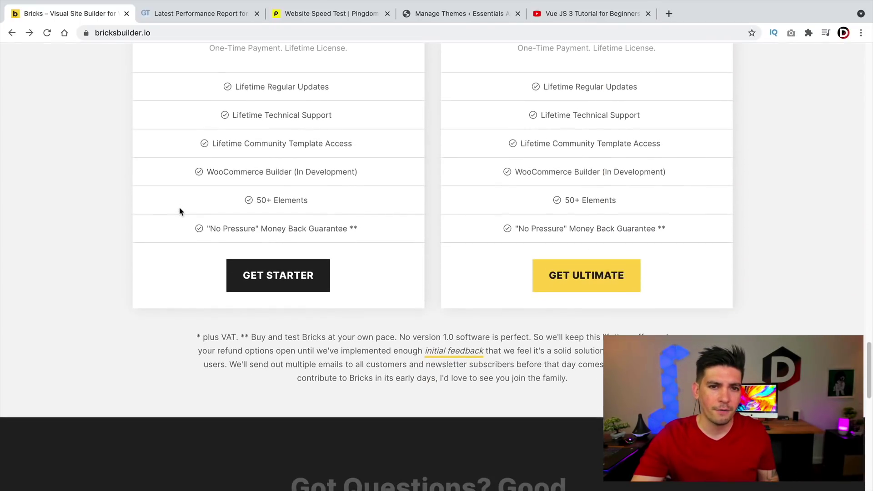
{"action": "scroll", "coordinate": [181, 209], "scroll_direction": "down", "scroll_amount": 7}
{"action": "scroll", "coordinate": [181, 203], "scroll_direction": "down", "scroll_amount": 7}
{"action": "scroll", "coordinate": [181, 205], "scroll_direction": "up", "scroll_amount": 5}
{"action": "scroll", "coordinate": [181, 204], "scroll_direction": "up", "scroll_amount": 20}
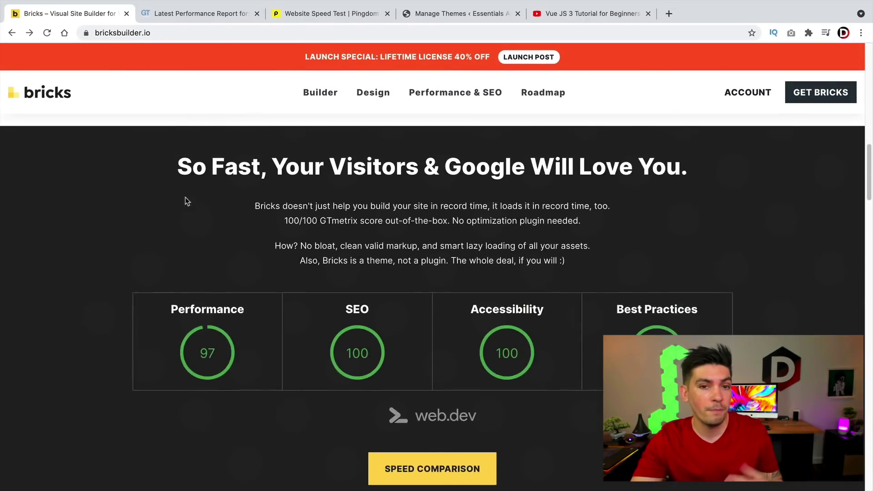
{"action": "scroll", "coordinate": [185, 195], "scroll_direction": "up", "scroll_amount": 15}
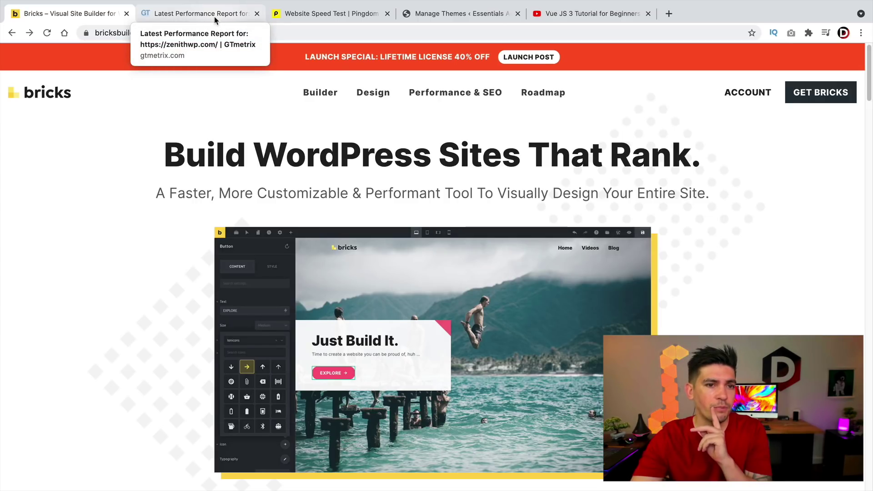
Switch to the GTmetrix report for zenithwp.com and examine its grade, web vitals, speed visualization and top issues.
{"action": "left_click", "coordinate": [216, 20]}
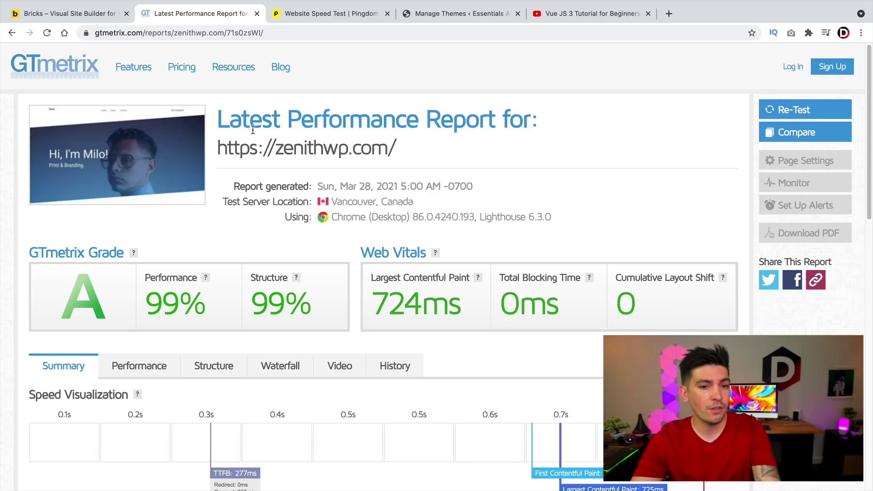
{"action": "scroll", "coordinate": [314, 173], "scroll_direction": "down", "scroll_amount": 4}
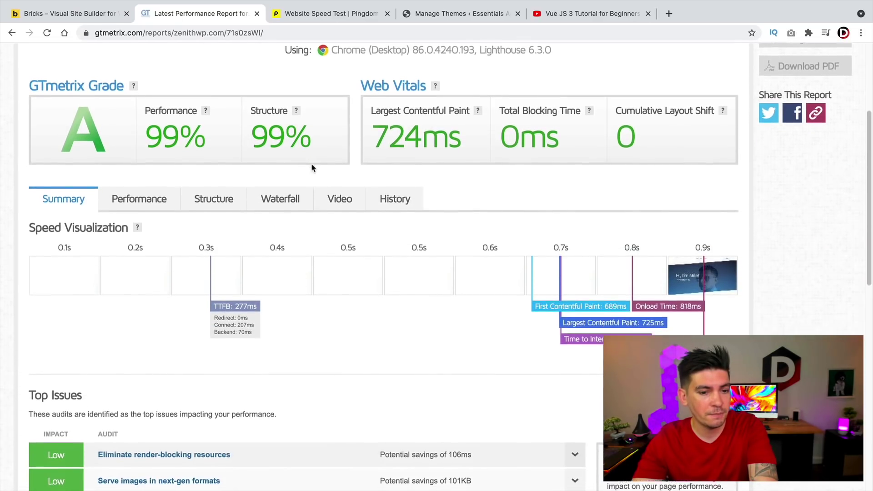
{"action": "scroll", "coordinate": [312, 168], "scroll_direction": "down", "scroll_amount": 3}
{"action": "scroll", "coordinate": [312, 168], "scroll_direction": "up", "scroll_amount": 2}
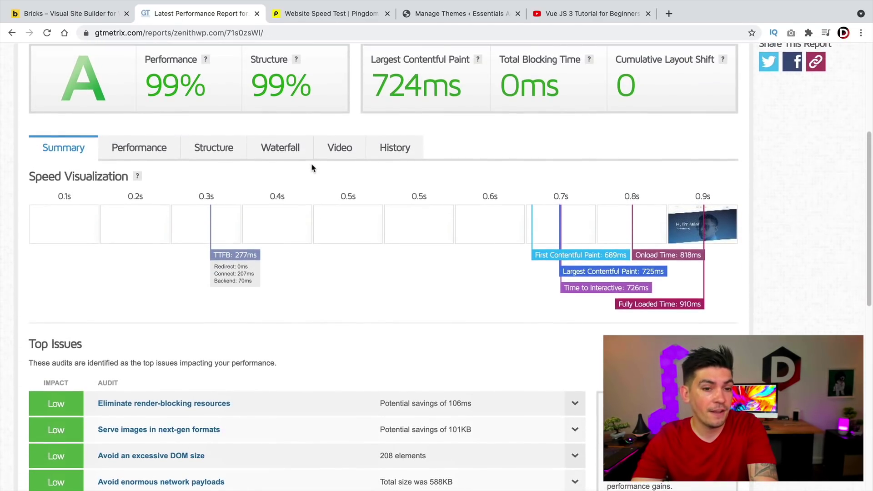
{"action": "scroll", "coordinate": [312, 168], "scroll_direction": "up", "scroll_amount": 5}
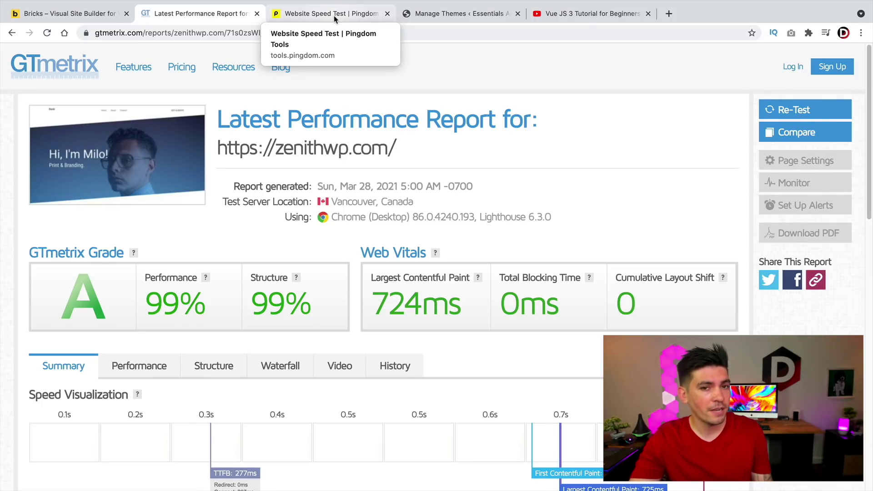
Review the Pingdom speed test results and tested URL for zenithwp.com, and return to the GTmetrix report to compare.
{"action": "left_click", "coordinate": [335, 18]}
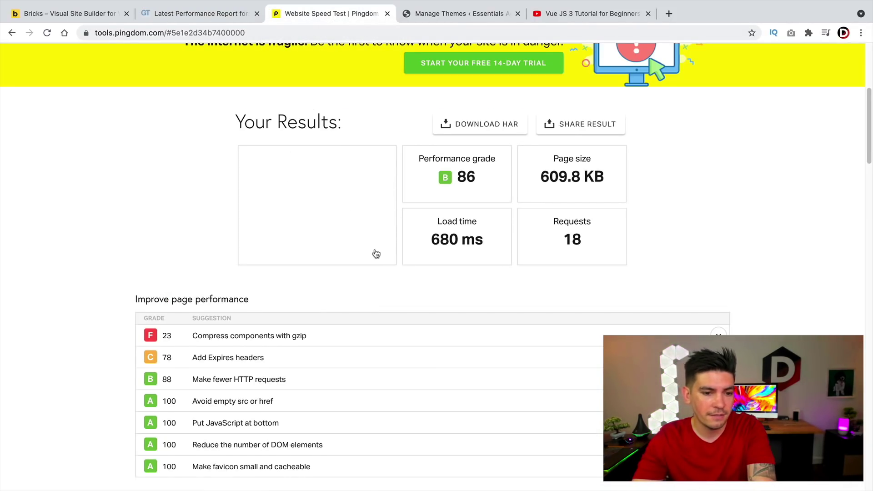
{"action": "scroll", "coordinate": [368, 236], "scroll_direction": "down", "scroll_amount": 2}
{"action": "scroll", "coordinate": [405, 234], "scroll_direction": "up", "scroll_amount": 5}
{"action": "scroll", "coordinate": [419, 234], "scroll_direction": "up", "scroll_amount": 3}
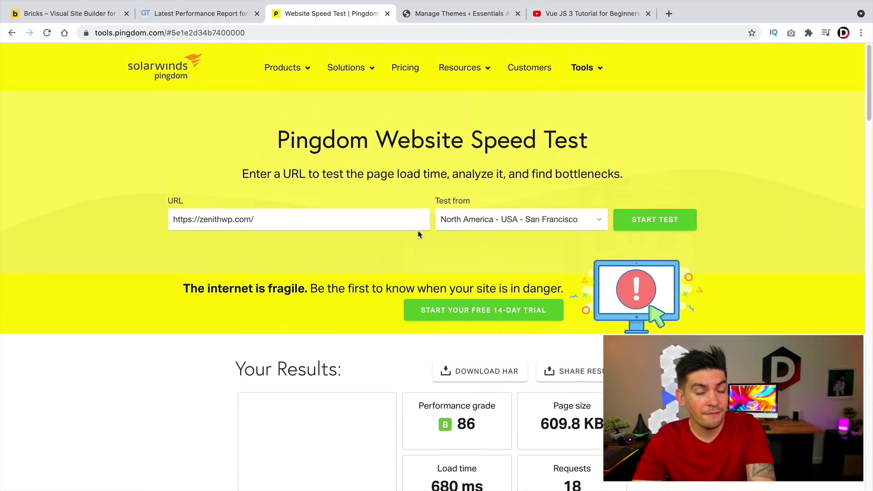
{"action": "left_click", "coordinate": [221, 14]}
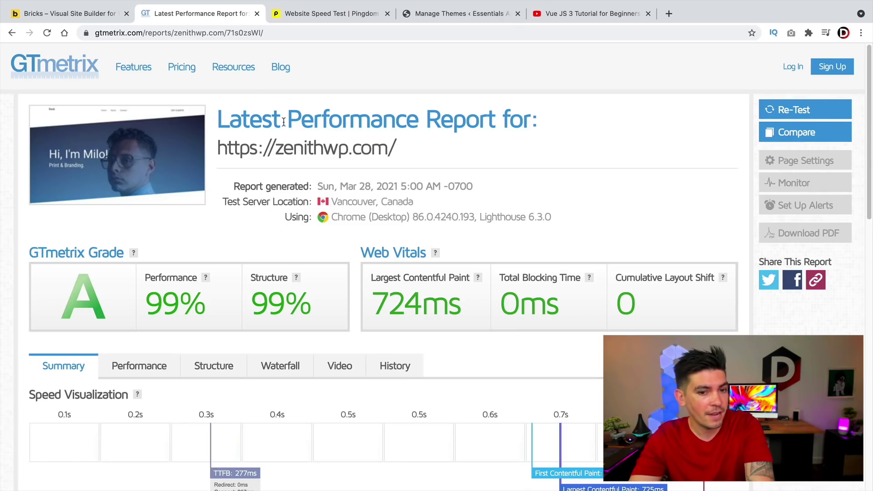
Switch to the WordPress admin's theme list, visit the Essentials Agency site and look over its front page.
{"action": "left_click", "coordinate": [456, 18]}
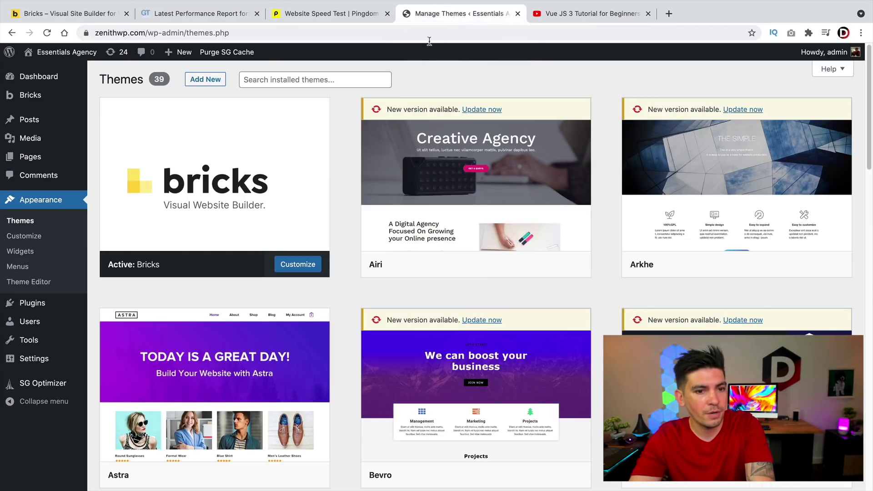
{"action": "mouse_move", "coordinate": [68, 53]}
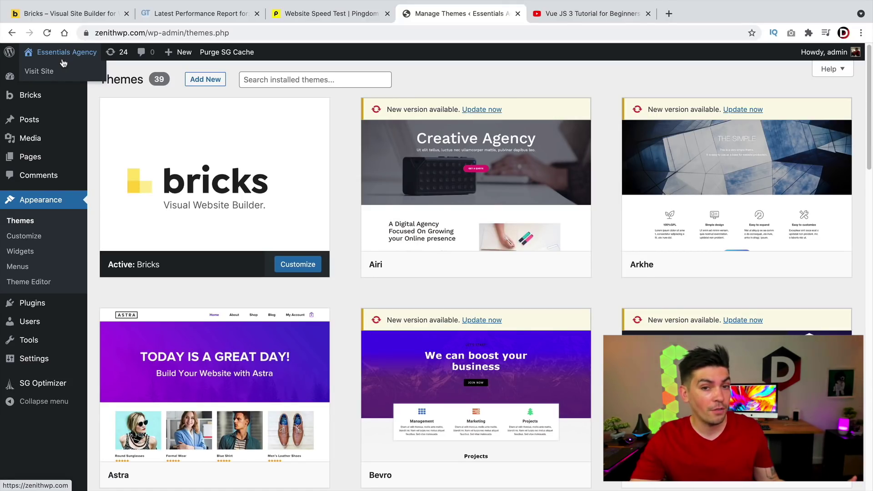
{"action": "mouse_move", "coordinate": [251, 327]}
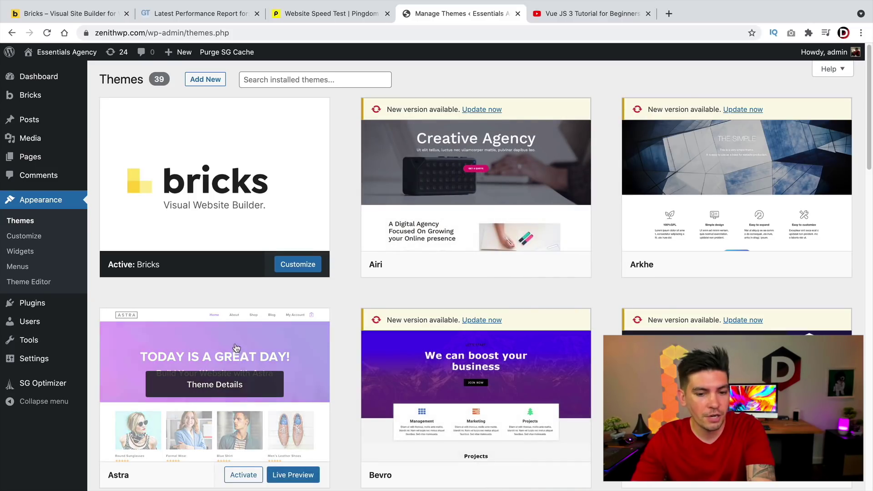
{"action": "left_click", "coordinate": [66, 58]}
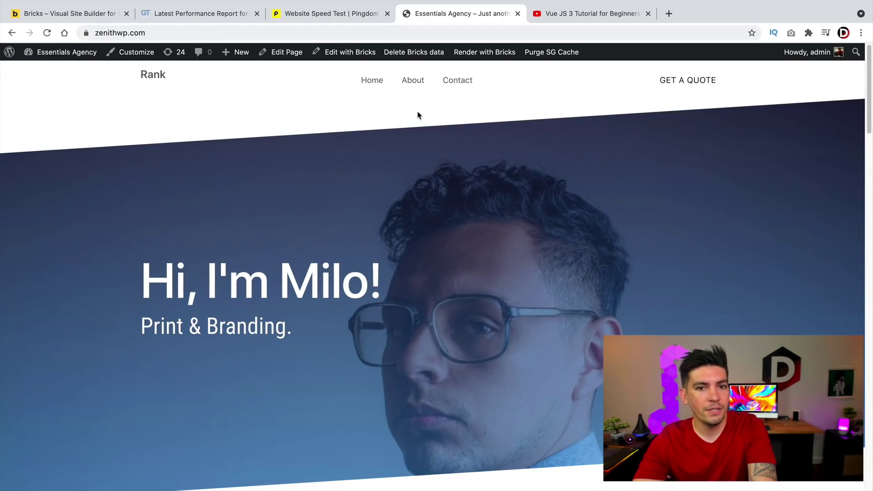
{"action": "scroll", "coordinate": [458, 308], "scroll_direction": "down", "scroll_amount": 3}
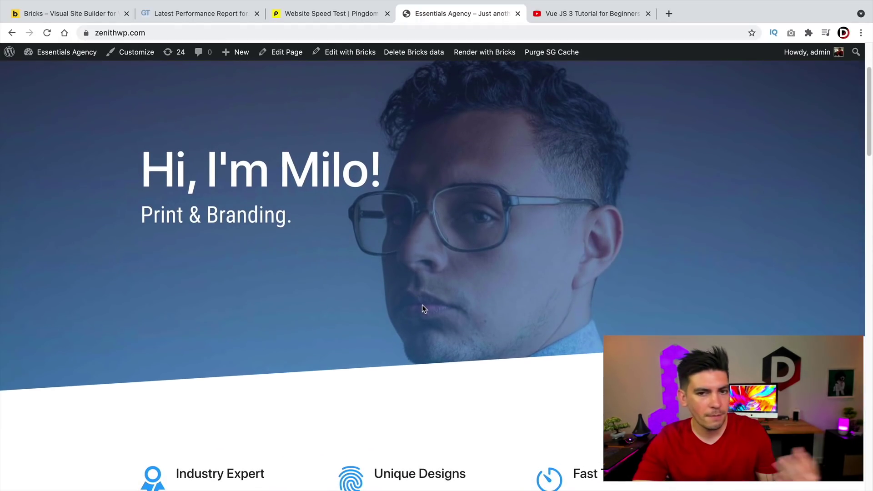
{"action": "scroll", "coordinate": [422, 306], "scroll_direction": "up", "scroll_amount": 3}
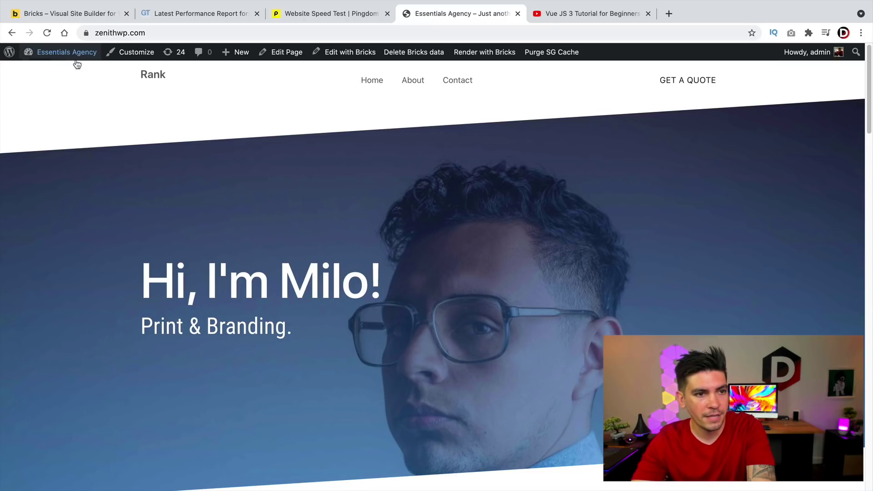
Return to the WordPress dashboard and open the Bricks templates list to examine the header and footer templates.
{"action": "mouse_move", "coordinate": [76, 55]}
{"action": "left_click", "coordinate": [75, 75]}
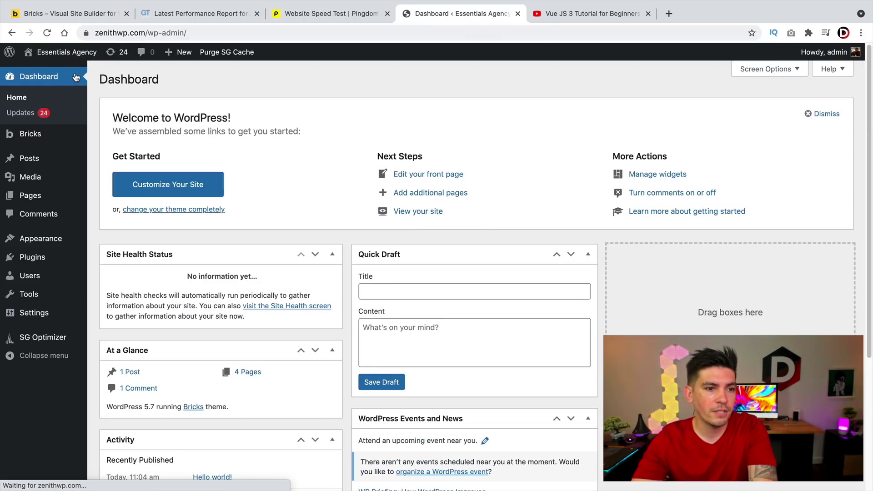
{"action": "mouse_move", "coordinate": [38, 142]}
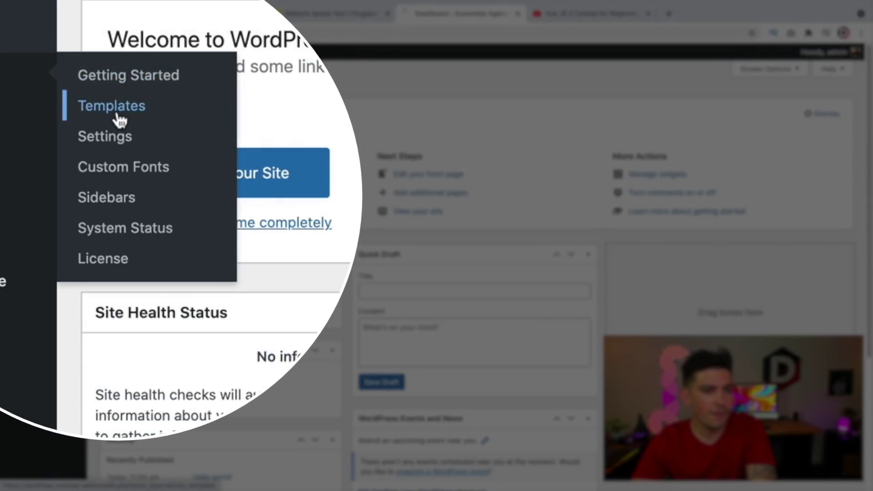
{"action": "left_click", "coordinate": [118, 117]}
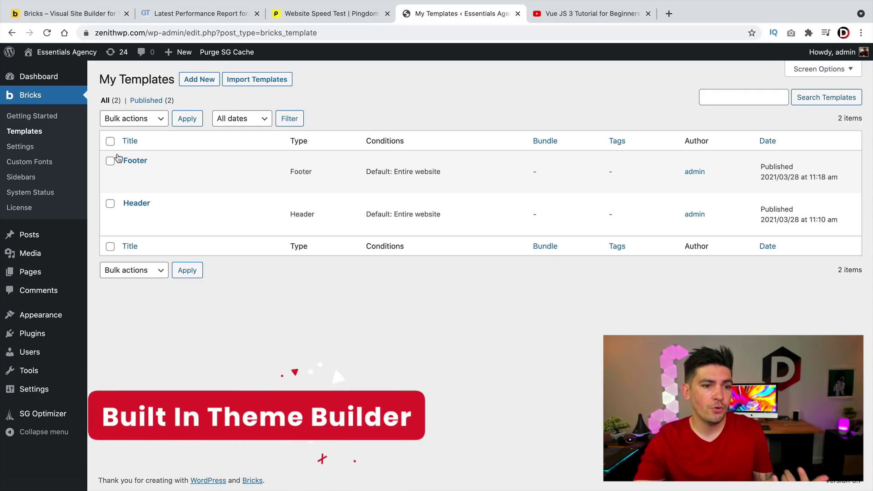
{"action": "mouse_move", "coordinate": [136, 198]}
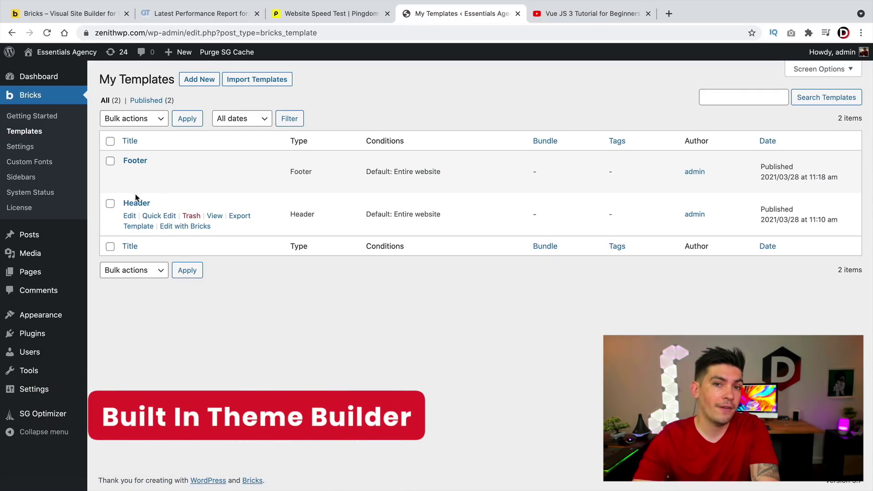
Open a new Bricks template to view the available template types, and return to the templates list without choosing one.
{"action": "left_click", "coordinate": [199, 79]}
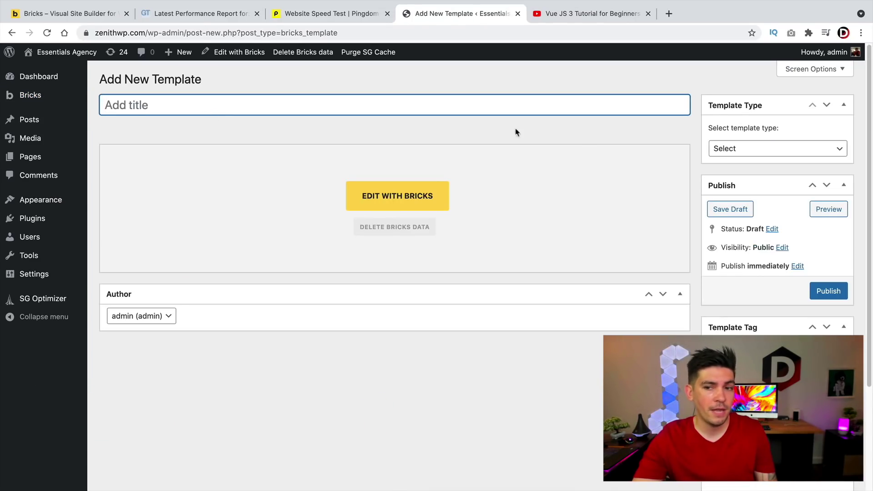
{"action": "left_click", "coordinate": [762, 153]}
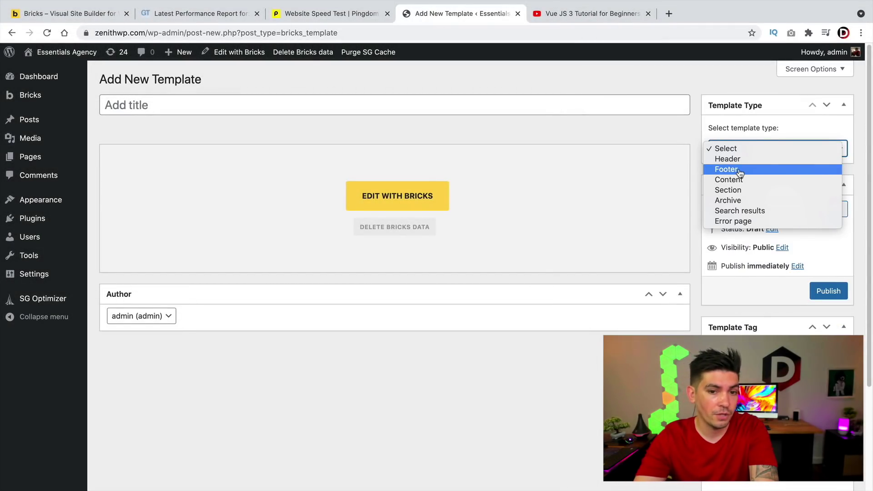
{"action": "left_click", "coordinate": [513, 383]}
{"action": "mouse_move", "coordinate": [47, 99]}
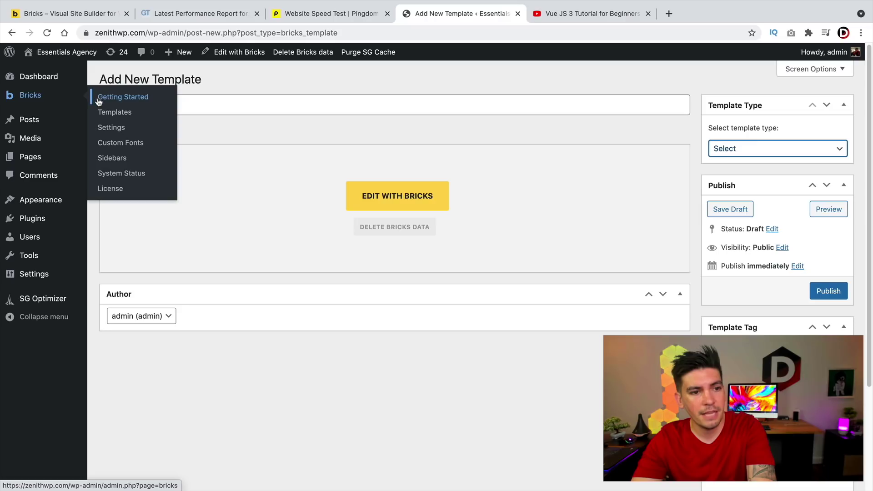
{"action": "left_click", "coordinate": [103, 111]}
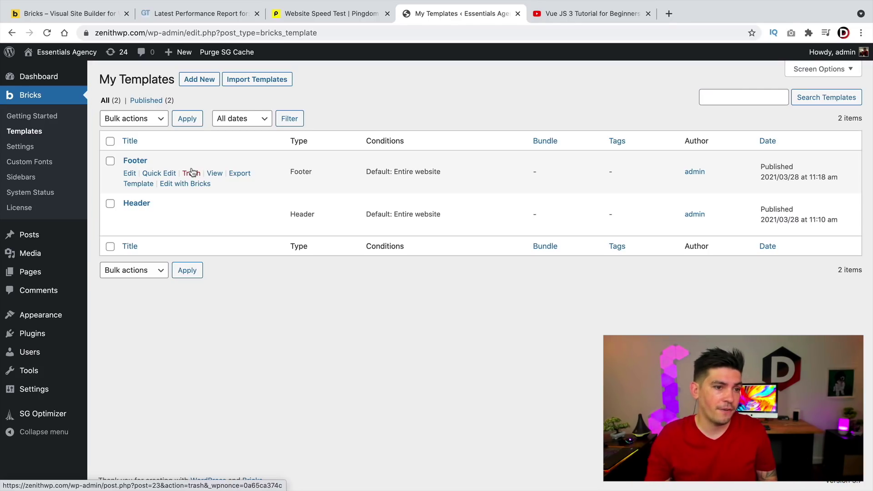
Open the Bricks settings and examine the general options and the builder access levels per user role.
{"action": "left_click", "coordinate": [27, 147]}
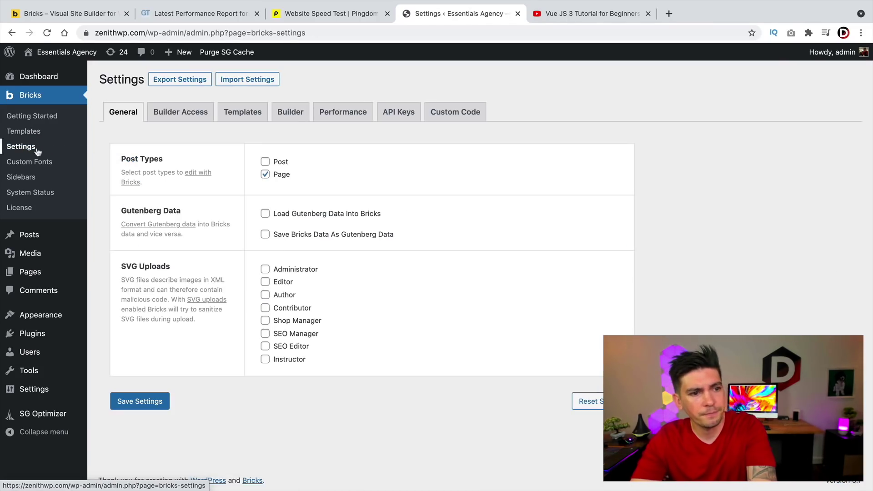
{"action": "left_click", "coordinate": [195, 119]}
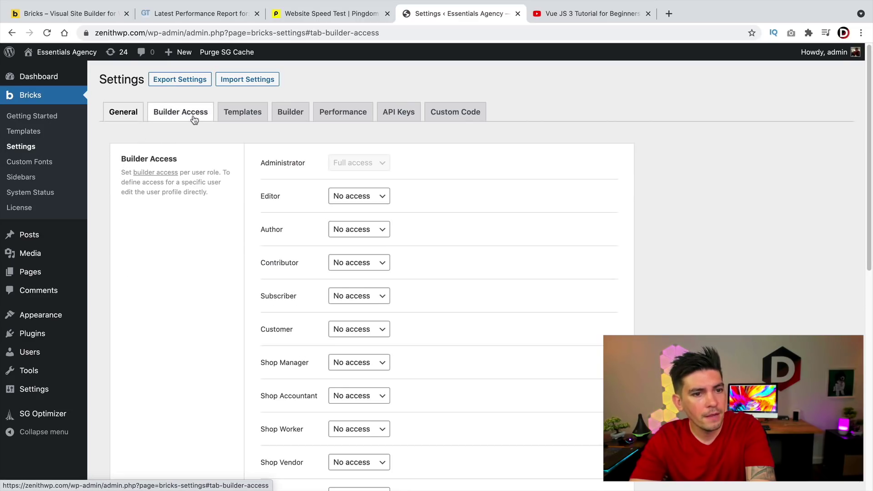
{"action": "scroll", "coordinate": [229, 248], "scroll_direction": "down", "scroll_amount": 2}
{"action": "scroll", "coordinate": [232, 254], "scroll_direction": "up", "scroll_amount": 2}
Examine the Bricks template settings, including public templates, template access, whitelist URLs and remote templates.
{"action": "left_click", "coordinate": [253, 120]}
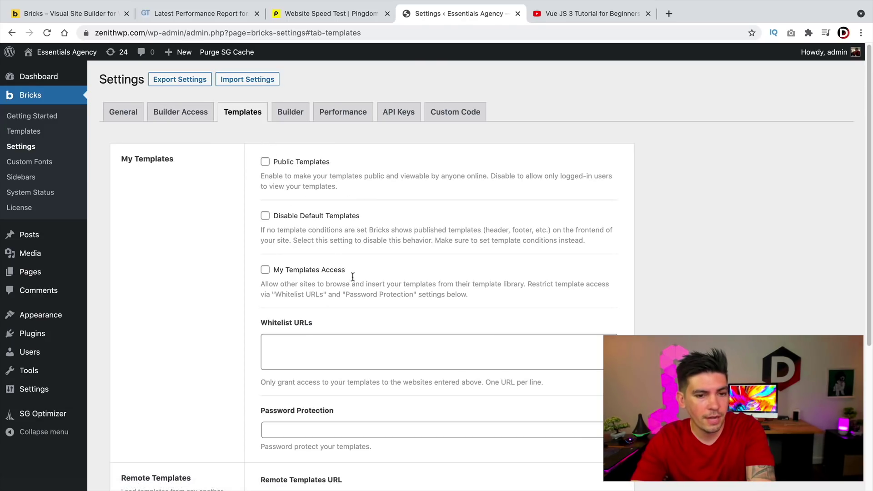
{"action": "scroll", "coordinate": [323, 228], "scroll_direction": "down", "scroll_amount": 5}
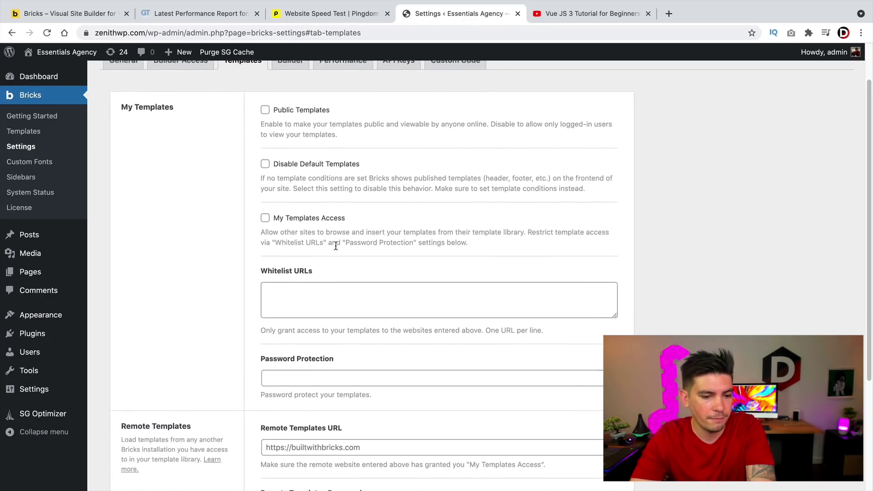
{"action": "scroll", "coordinate": [336, 273], "scroll_direction": "up", "scroll_amount": 5}
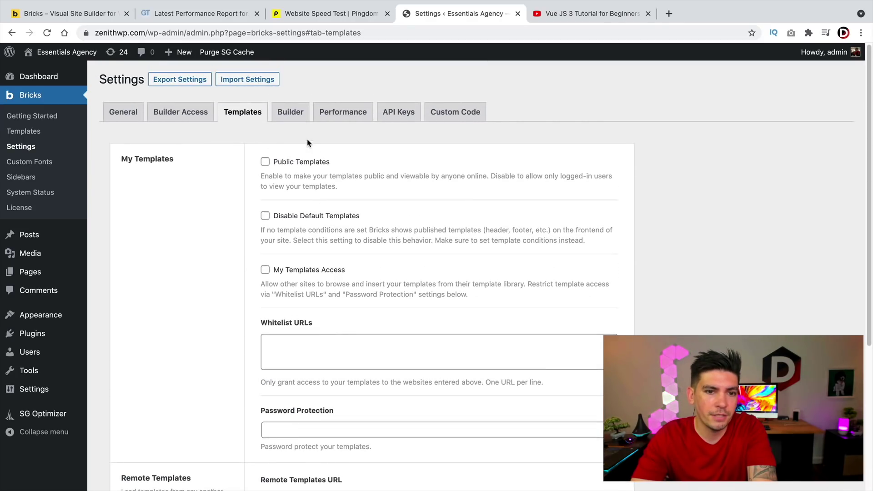
Examine the Bricks builder settings for autosave and builder mode, the performance options and the API key fields.
{"action": "left_click", "coordinate": [293, 118]}
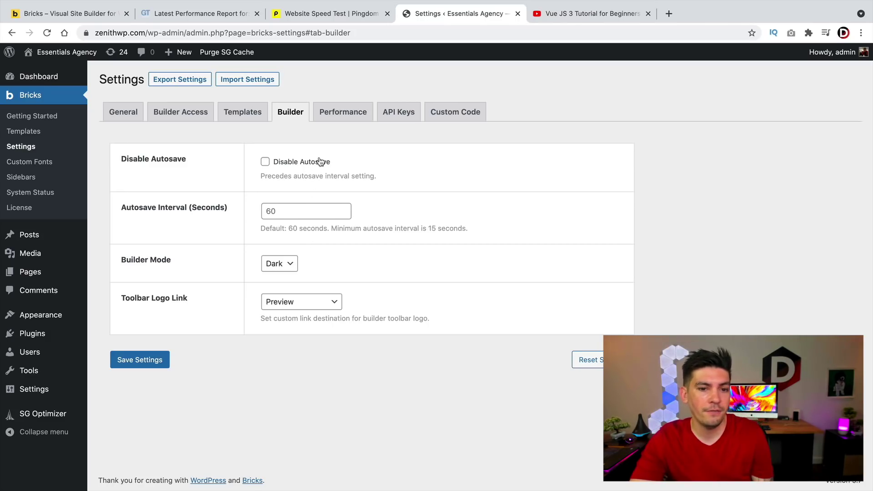
{"action": "left_click", "coordinate": [299, 207]}
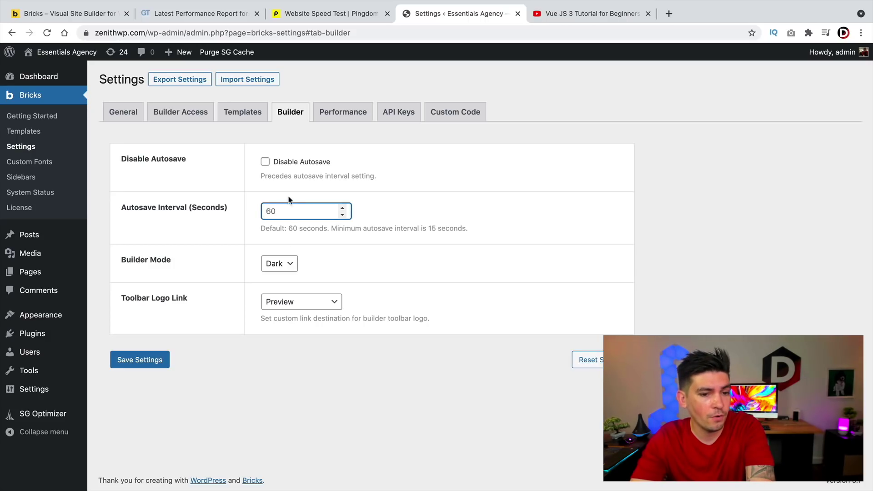
{"action": "left_click", "coordinate": [323, 118]}
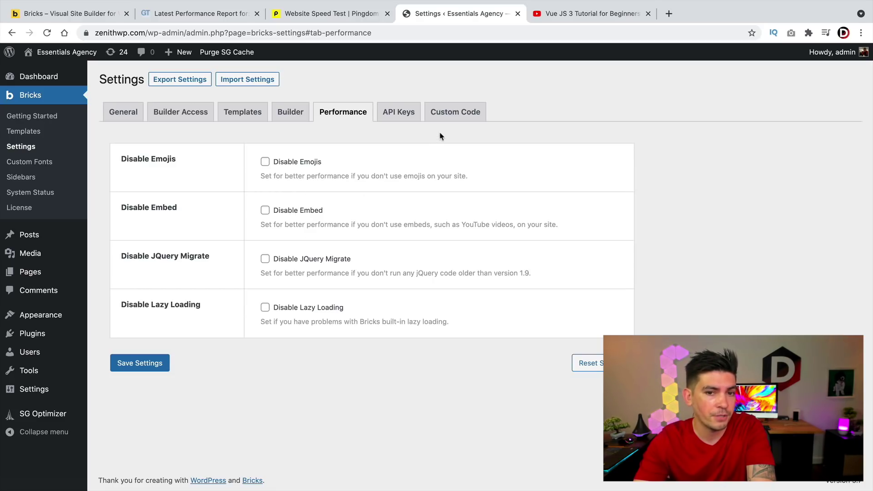
{"action": "left_click", "coordinate": [417, 116]}
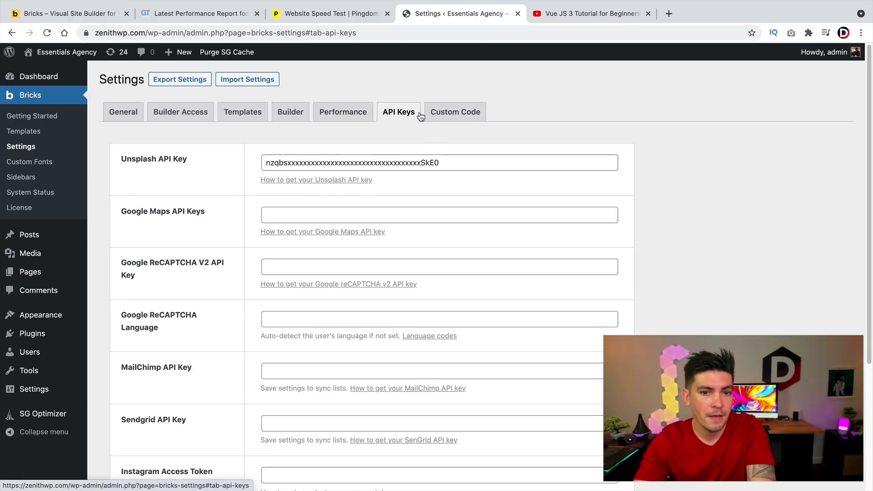
Examine the Bricks custom code settings for custom CSS, header scripts and body scripts.
{"action": "left_click", "coordinate": [453, 115]}
{"action": "scroll", "coordinate": [345, 251], "scroll_direction": "down", "scroll_amount": 6}
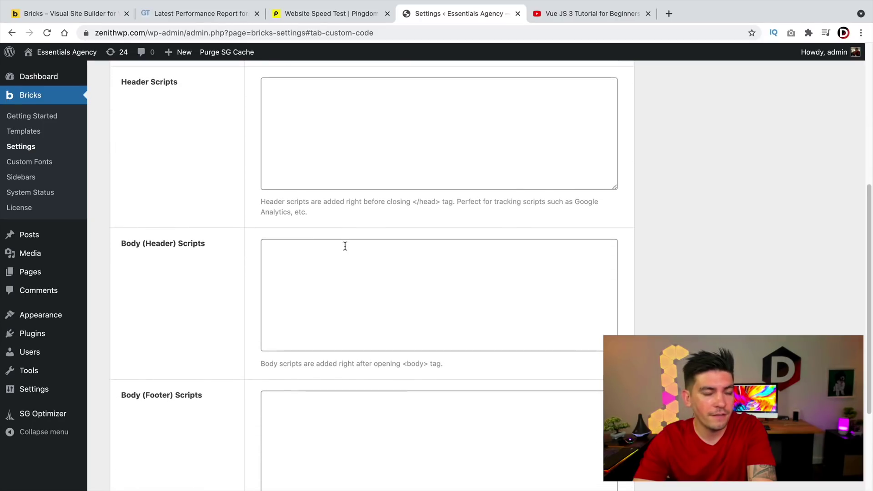
{"action": "scroll", "coordinate": [345, 246], "scroll_direction": "down", "scroll_amount": 3}
{"action": "scroll", "coordinate": [279, 284], "scroll_direction": "up", "scroll_amount": 5}
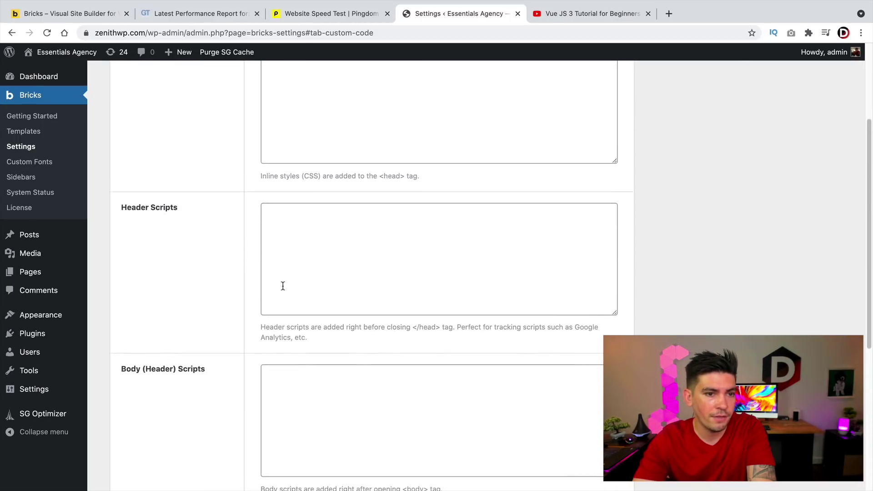
{"action": "scroll", "coordinate": [282, 285], "scroll_direction": "up", "scroll_amount": 3}
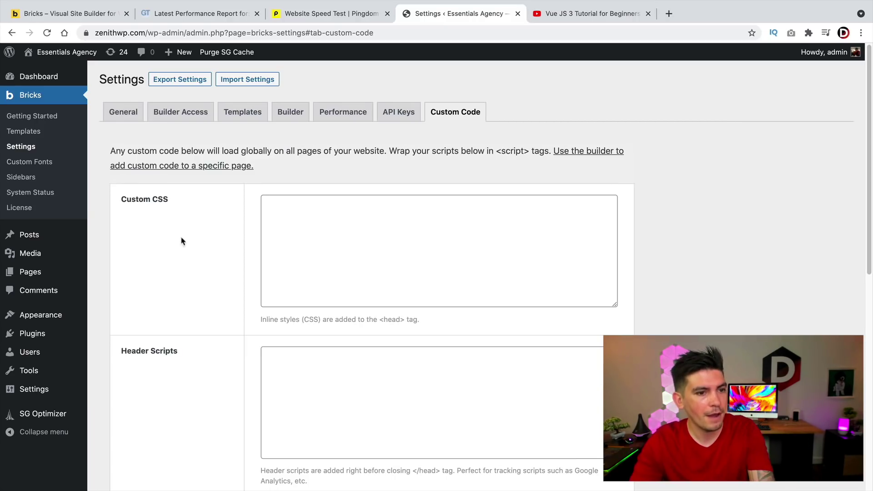
View the Bricks pages for custom fonts, sidebars and system status.
{"action": "left_click", "coordinate": [48, 162]}
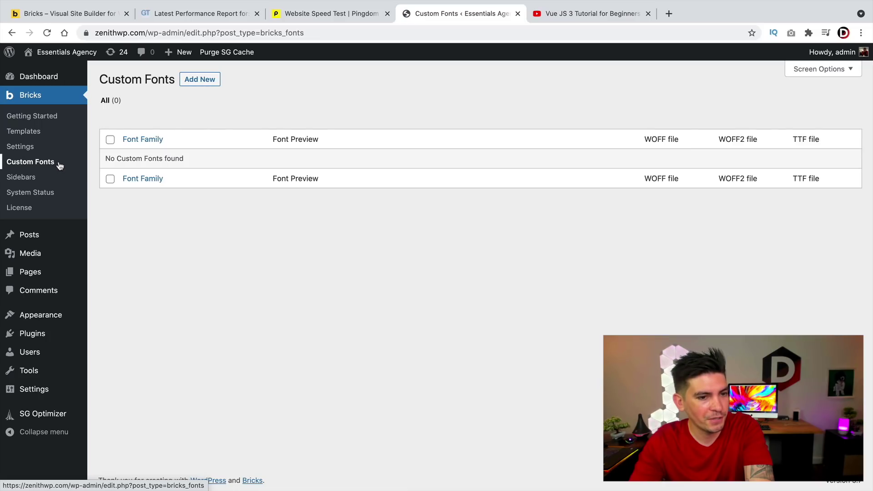
{"action": "left_click", "coordinate": [33, 181]}
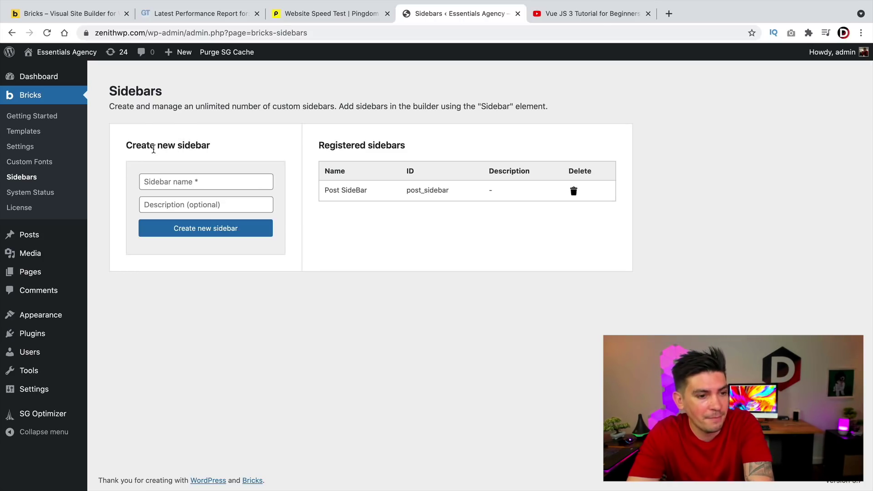
{"action": "left_click", "coordinate": [46, 197]}
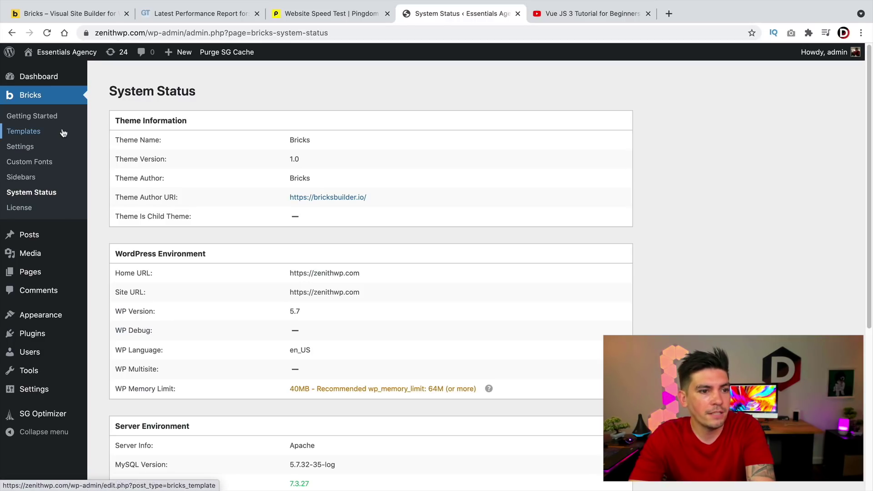
Create a new Bricks template titled "Main Header" with the template type Header and publish it.
{"action": "left_click", "coordinate": [45, 133]}
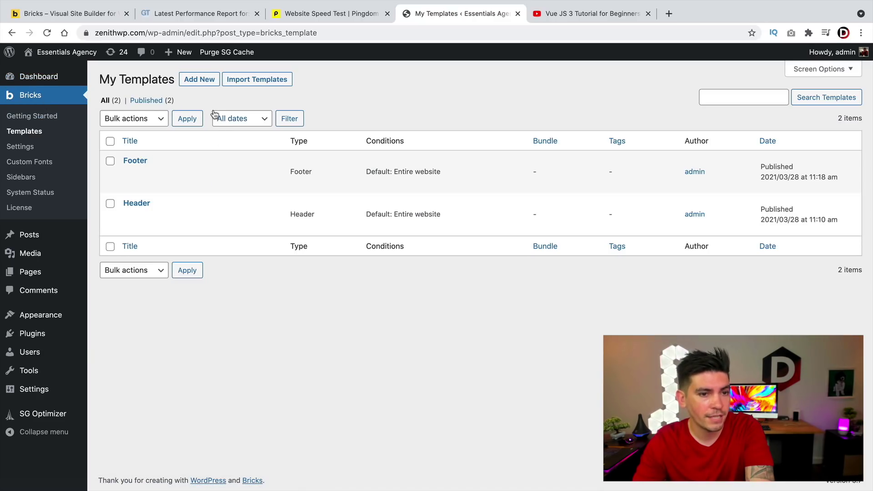
{"action": "left_click", "coordinate": [200, 80]}
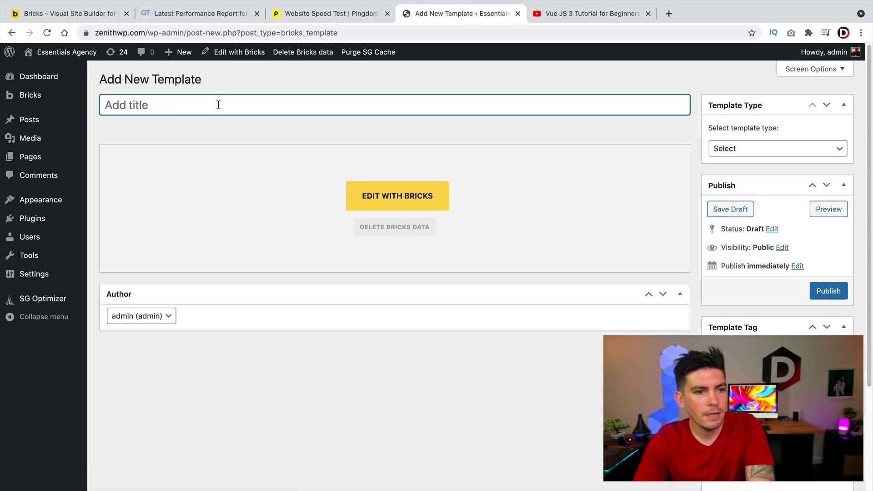
{"action": "type", "text": "Main Header"}
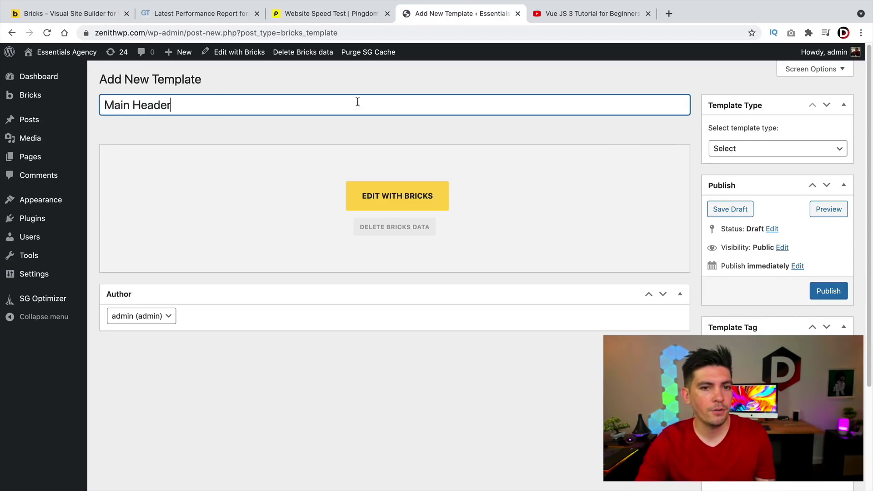
{"action": "left_click", "coordinate": [741, 149]}
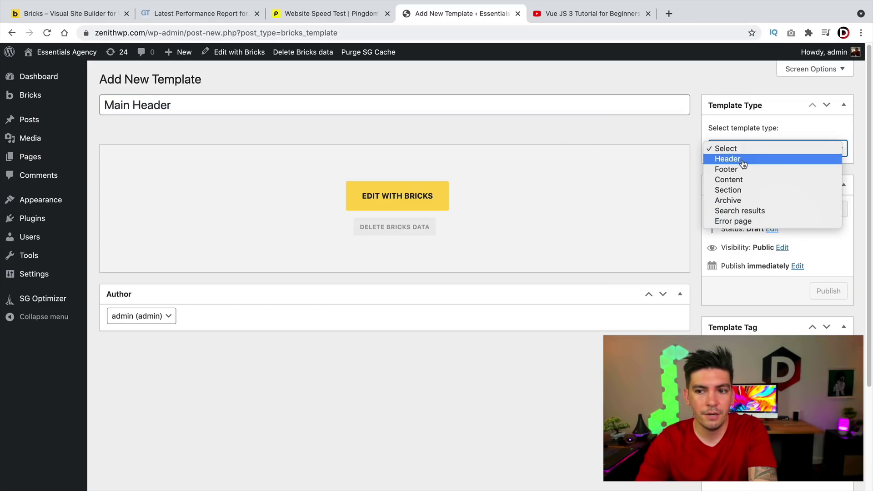
{"action": "left_click", "coordinate": [741, 158]}
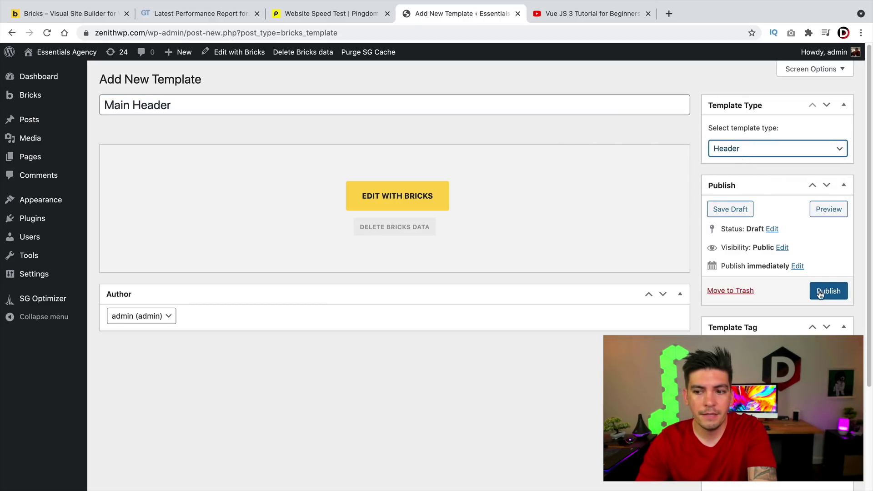
{"action": "left_click", "coordinate": [826, 292]}
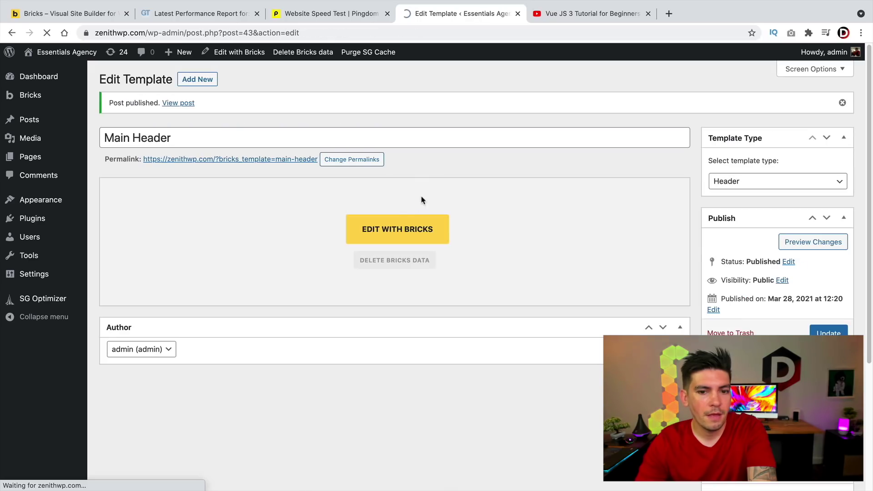
Edit the Main Header template with Bricks, insert the "Rank - Header" community template from the Header type, and save.
{"action": "left_click", "coordinate": [409, 226]}
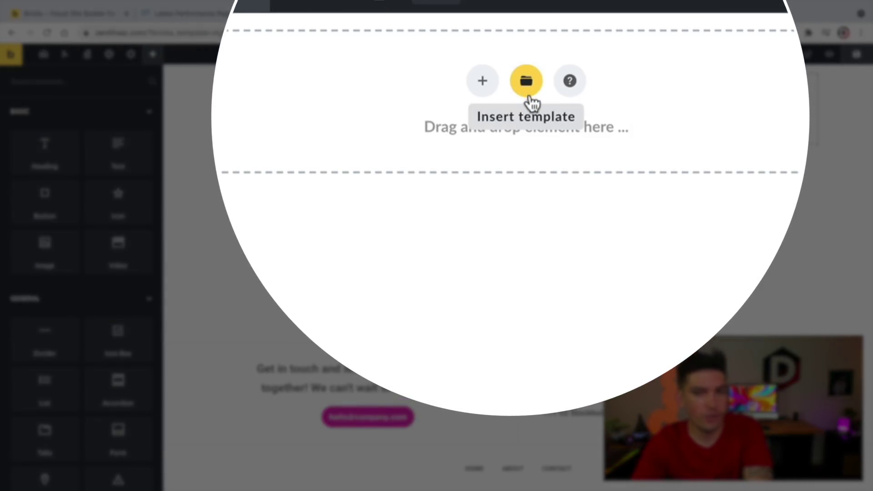
{"action": "left_click", "coordinate": [531, 100]}
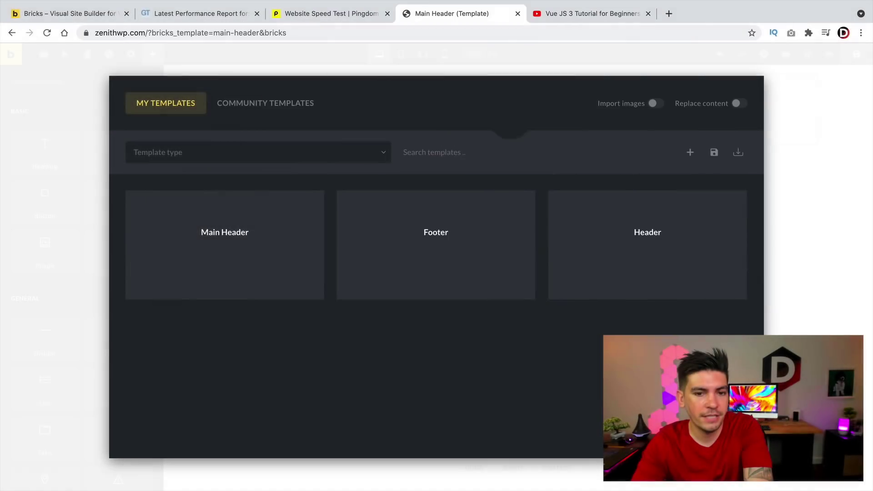
{"action": "left_click", "coordinate": [274, 109]}
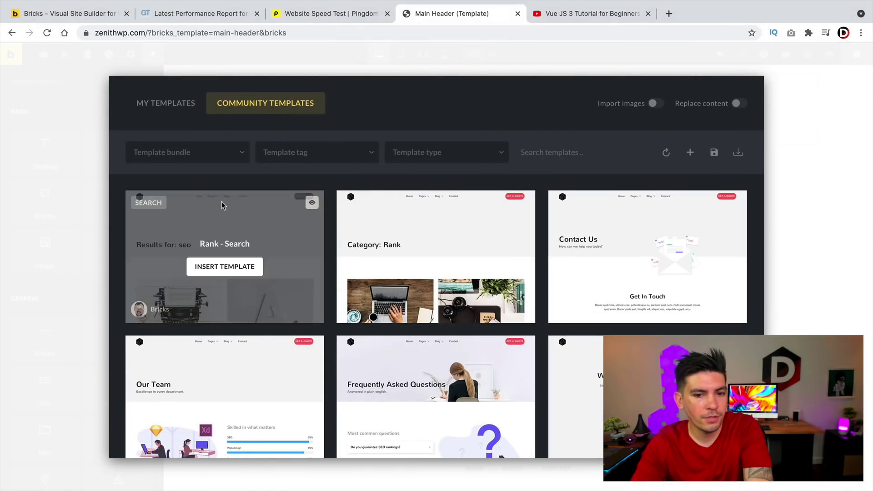
{"action": "left_click", "coordinate": [229, 156]}
{"action": "left_click", "coordinate": [435, 160]}
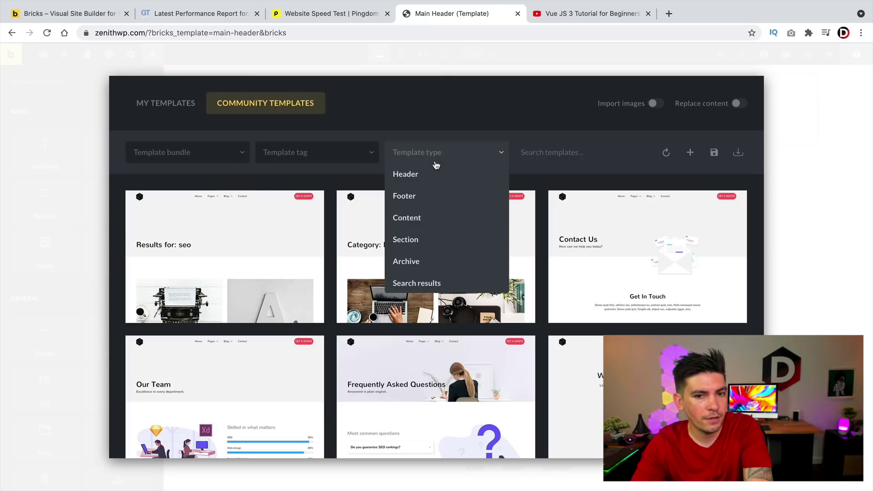
{"action": "left_click", "coordinate": [429, 179]}
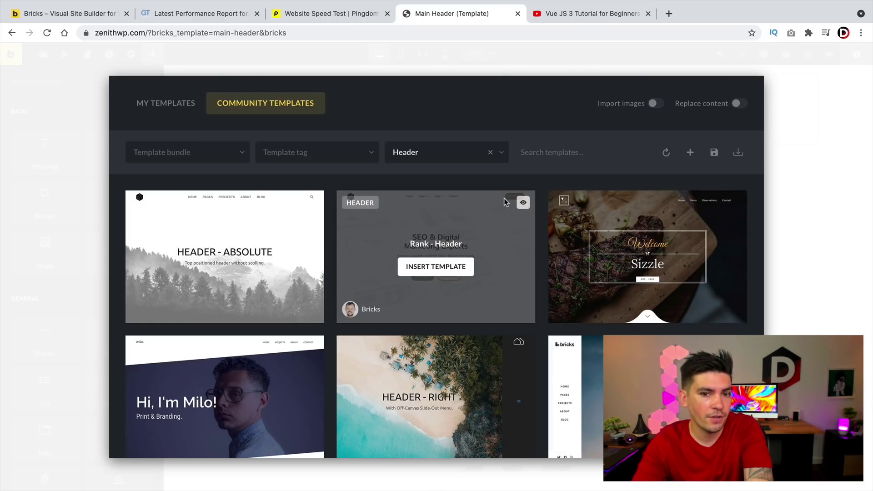
{"action": "left_click", "coordinate": [444, 265]}
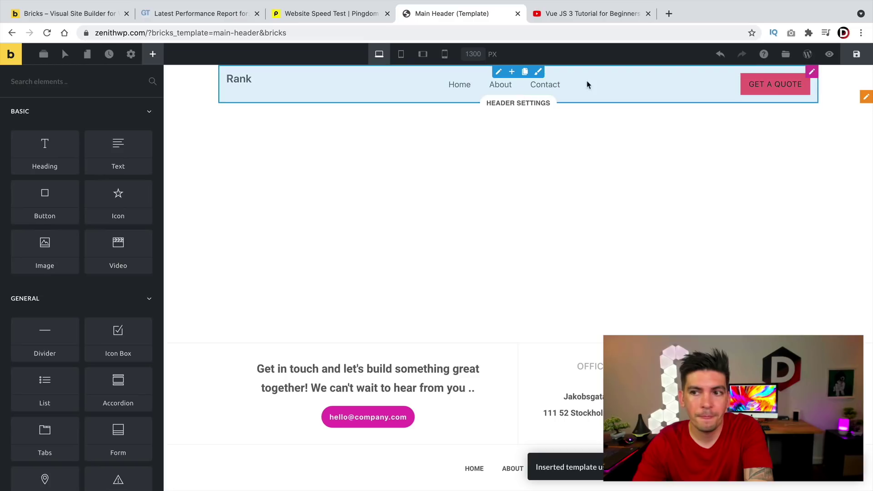
{"action": "left_click", "coordinate": [856, 58]}
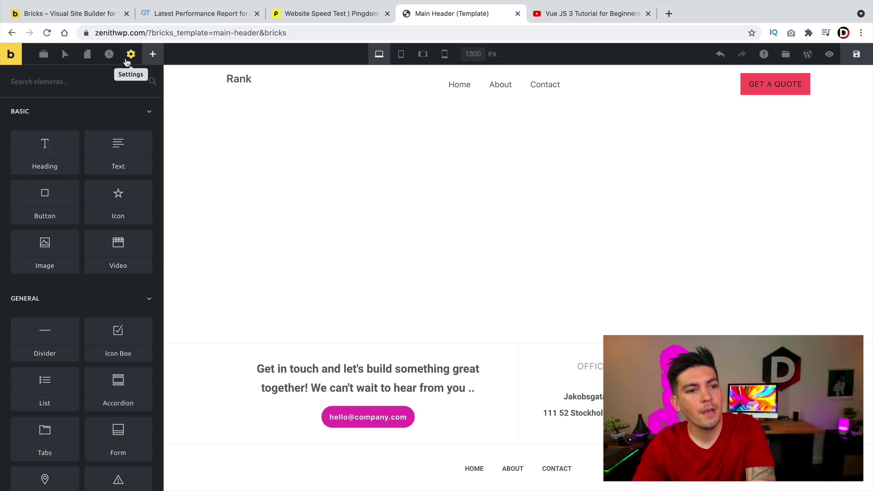
Open the page settings of the Main Header template in the builder to examine the available setting groups.
{"action": "left_click", "coordinate": [129, 55]}
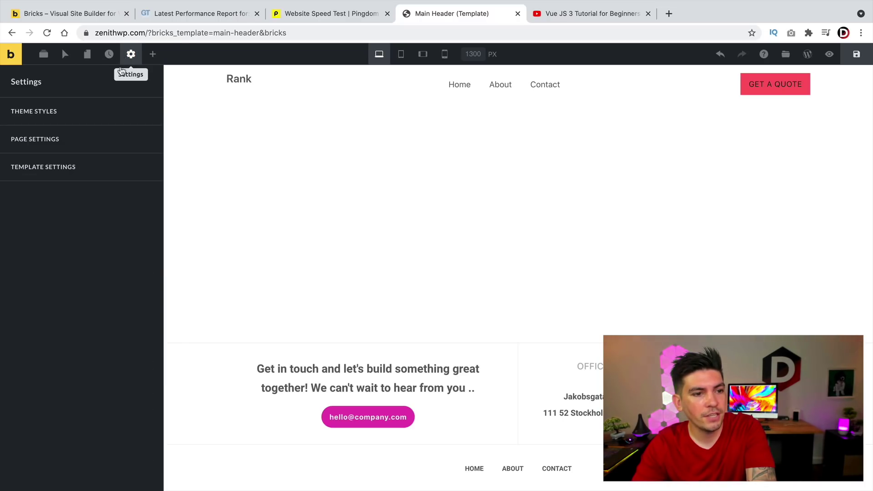
{"action": "left_click", "coordinate": [46, 141]}
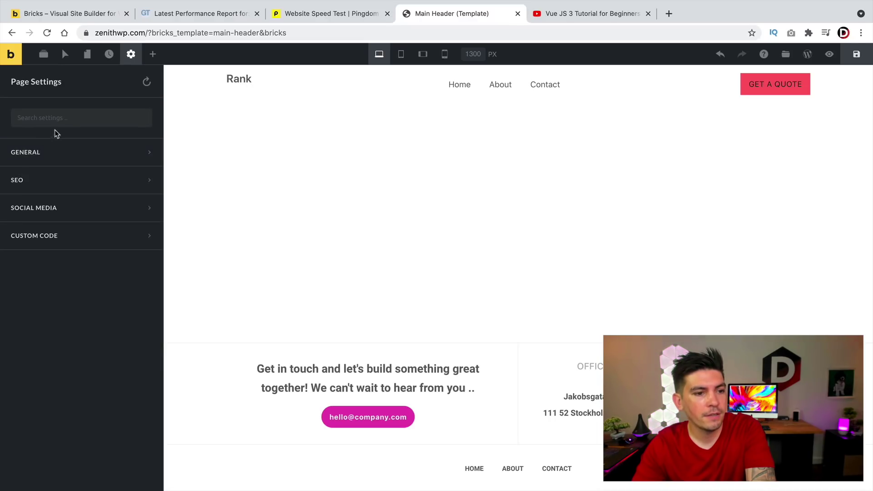
{"action": "left_click", "coordinate": [145, 82]}
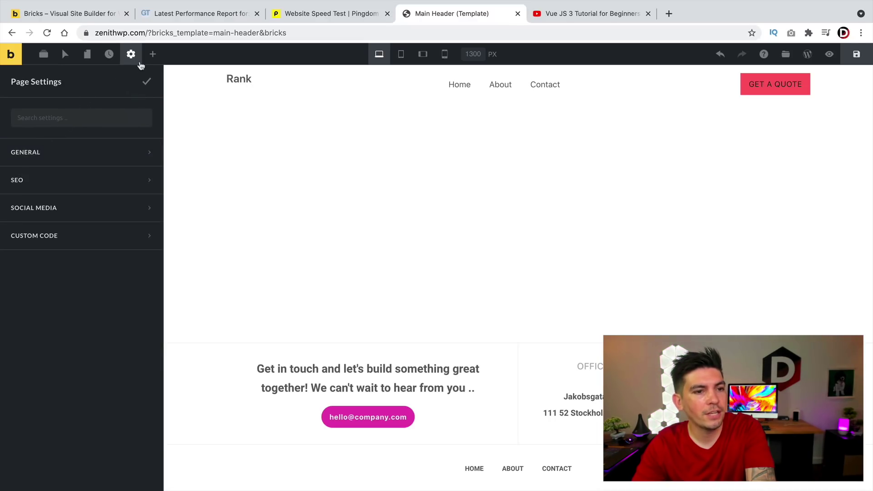
Add a condition in the Main Header template settings that applies it to the entire website, and save.
{"action": "left_click", "coordinate": [130, 54]}
{"action": "left_click", "coordinate": [93, 165]}
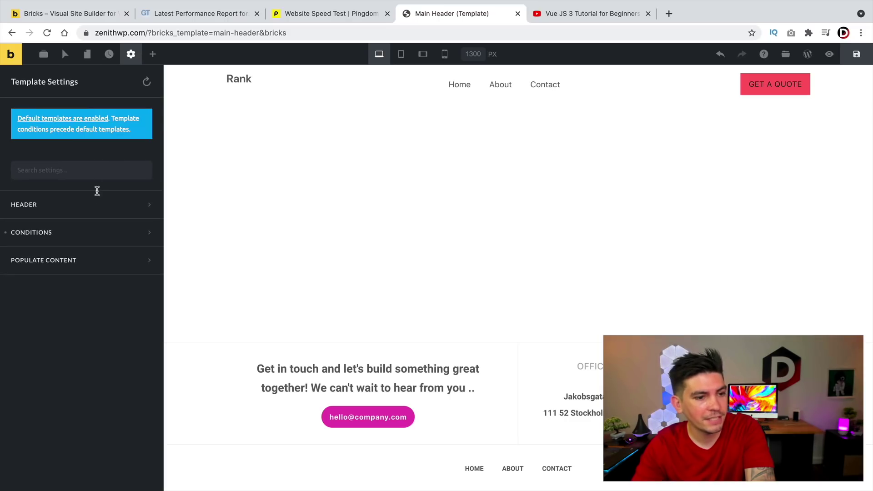
{"action": "left_click", "coordinate": [90, 231]}
{"action": "left_click", "coordinate": [87, 310]}
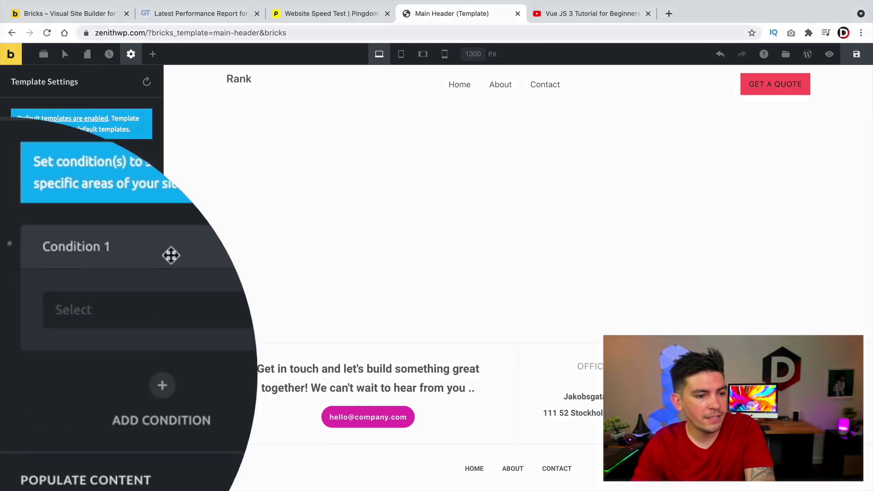
{"action": "left_click", "coordinate": [112, 343]}
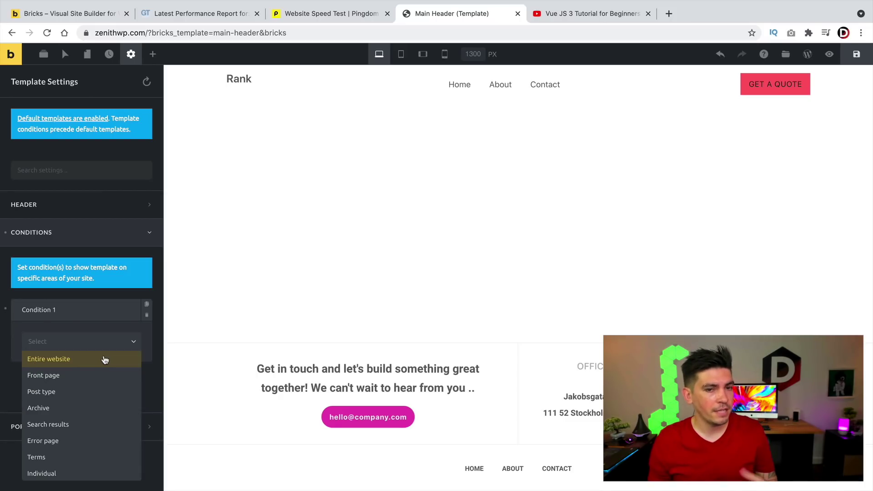
{"action": "left_click", "coordinate": [105, 360]}
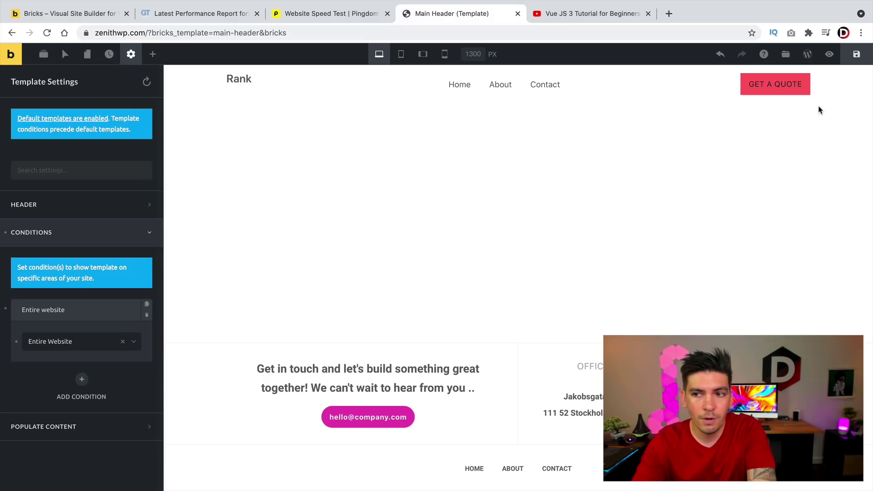
{"action": "left_click", "coordinate": [857, 55]}
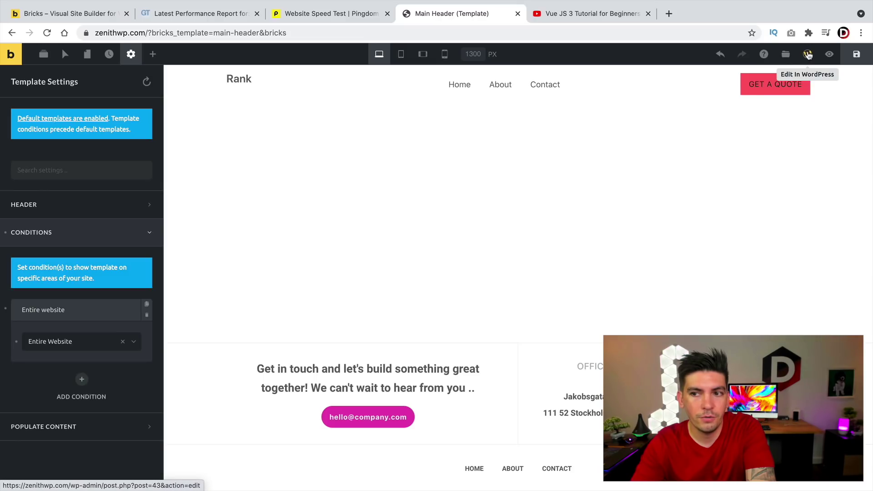
Move the old "Header" template to the trash in WordPress and check the new header on the site's homepage and About page.
{"action": "left_click", "coordinate": [807, 54]}
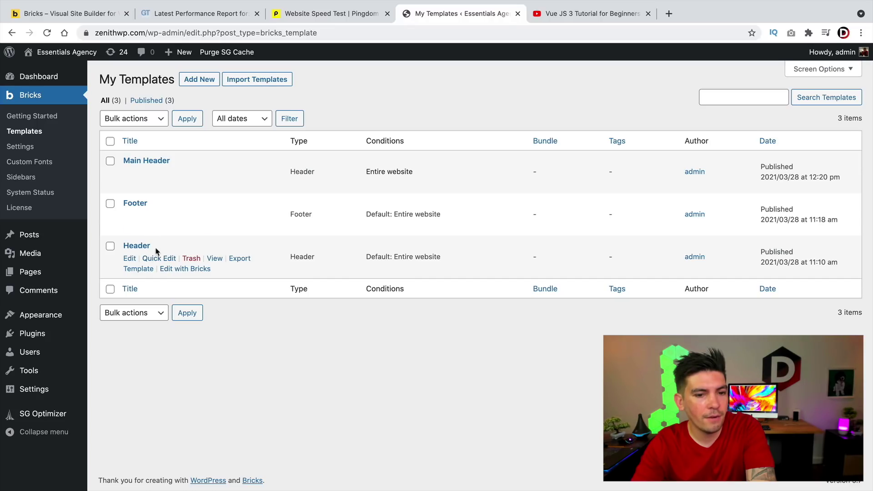
{"action": "left_click", "coordinate": [190, 259]}
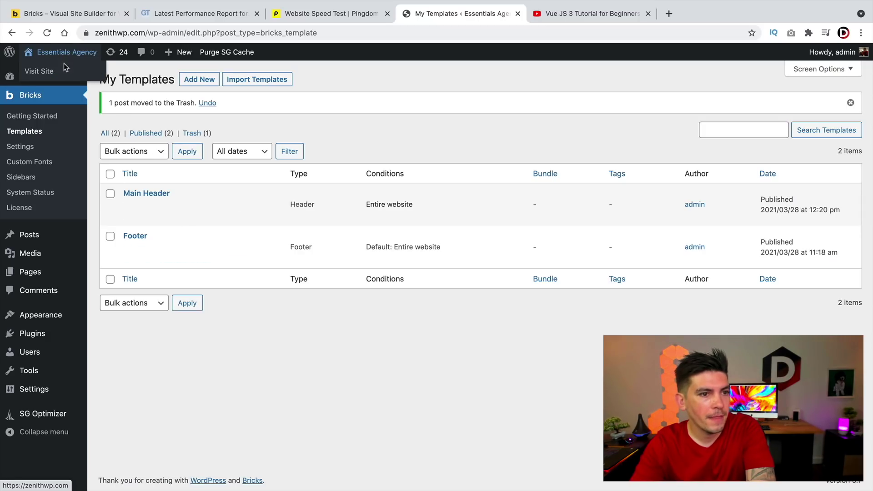
{"action": "left_click", "coordinate": [62, 73]}
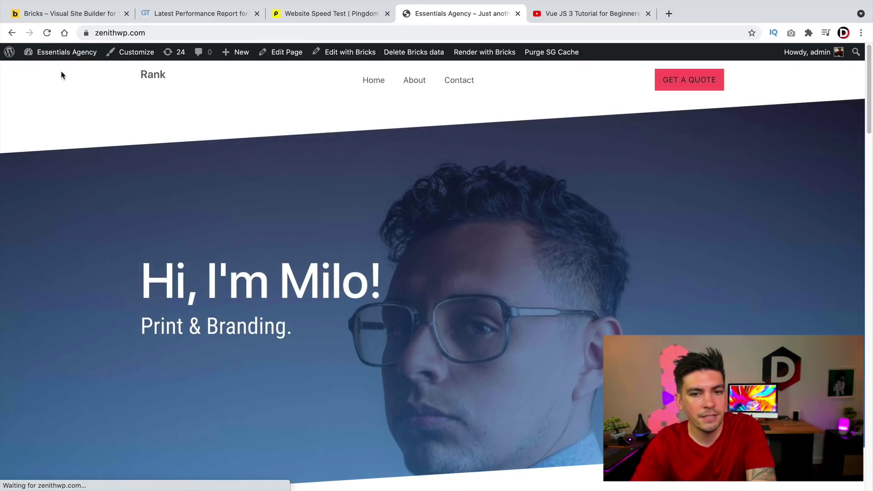
{"action": "left_click", "coordinate": [416, 82]}
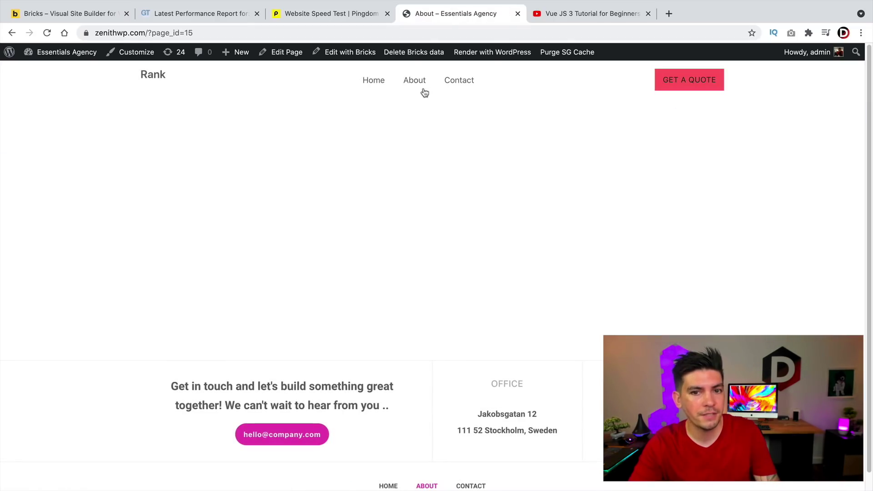
Check the new header on the site's Contact, Home and About pages.
{"action": "left_click", "coordinate": [459, 87]}
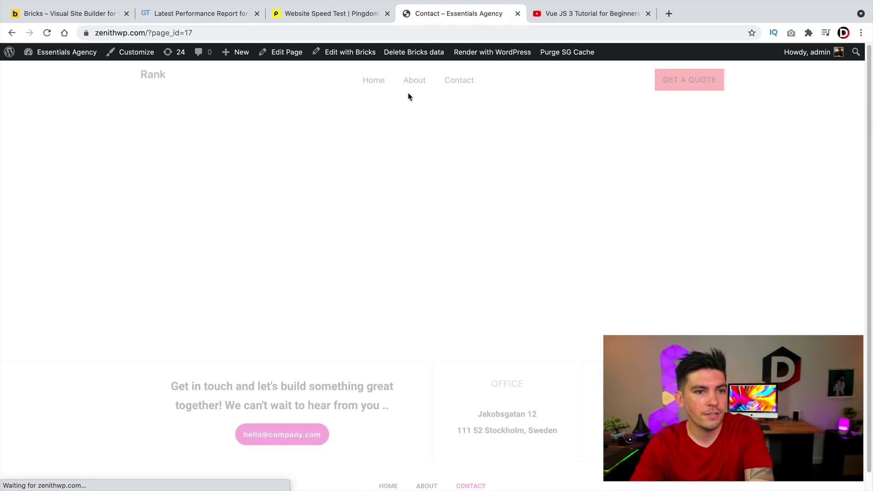
{"action": "left_click", "coordinate": [374, 82]}
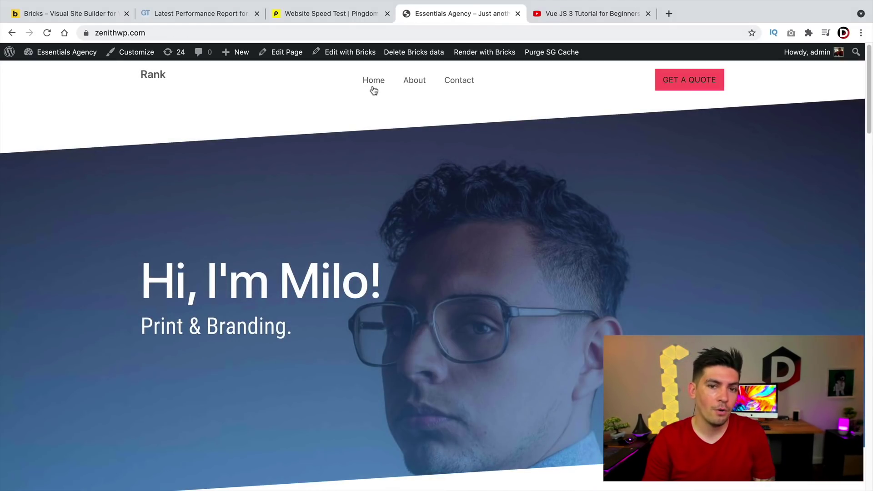
{"action": "left_click", "coordinate": [417, 86]}
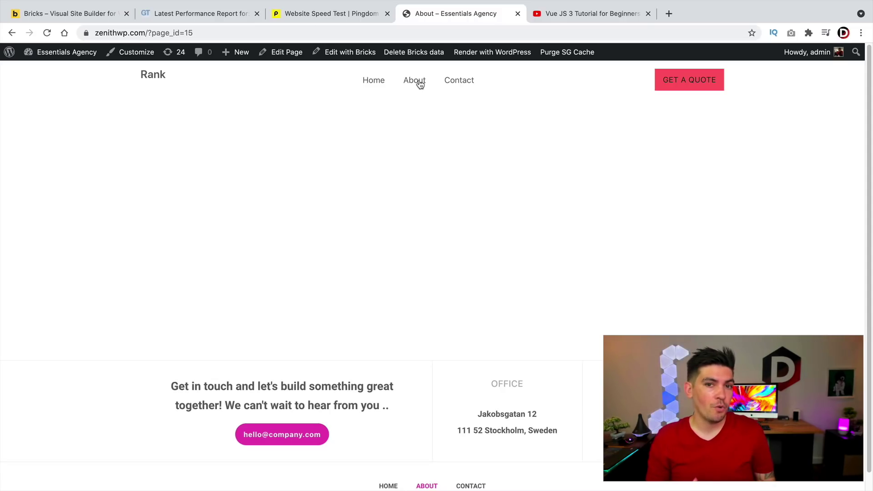
Edit the About page with Bricks and add a heading reading "About Us Page" to the empty content area.
{"action": "left_click", "coordinate": [362, 61]}
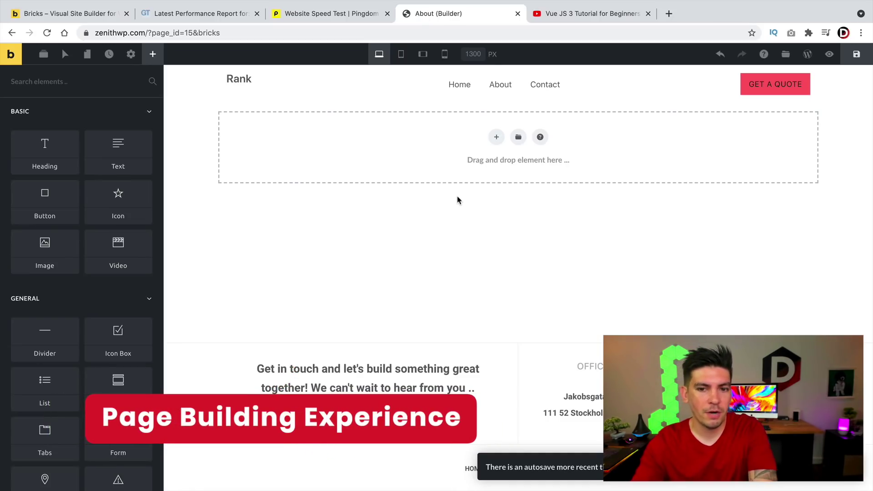
{"action": "left_click_drag", "start_coordinate": [37, 155], "coordinate": [468, 129]}
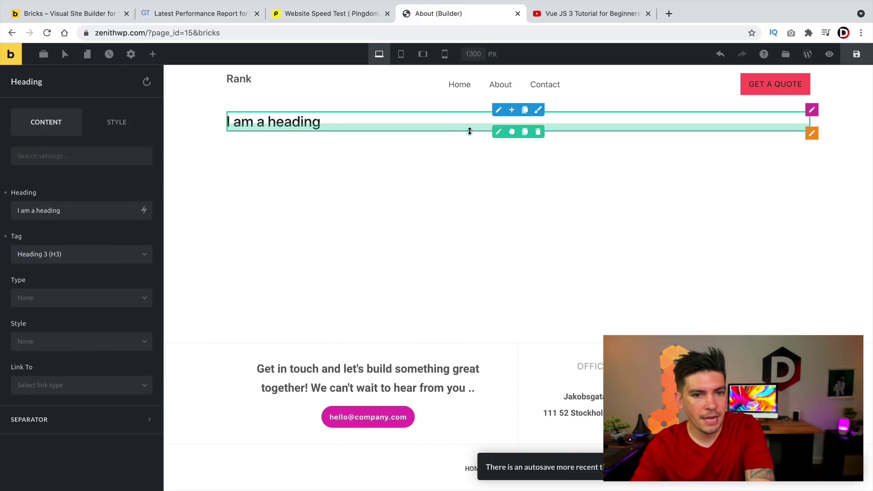
{"action": "triple_click", "coordinate": [82, 214]}
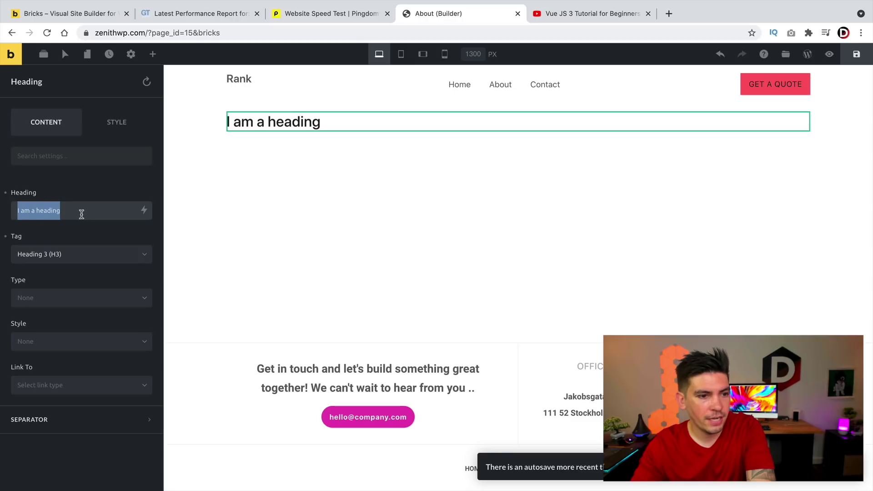
{"action": "type", "text": "About Us Page"}
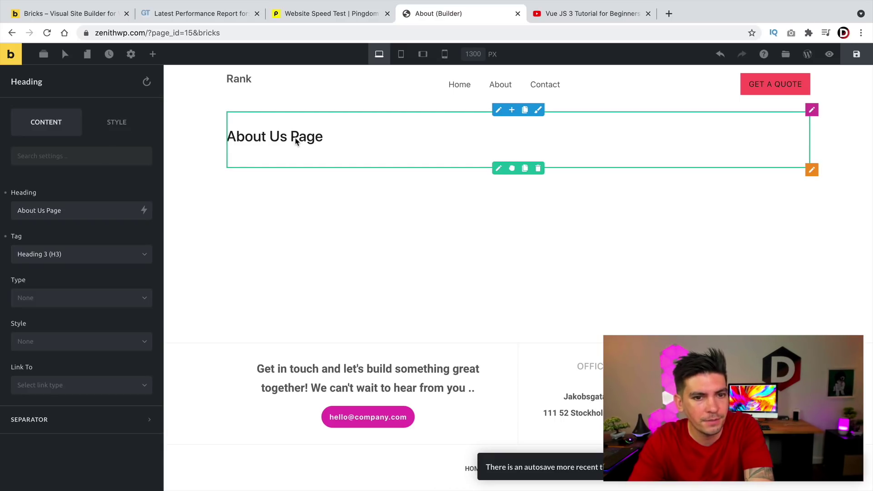
Center-align the "About Us Page" heading directly on the canvas and look at its context actions.
{"action": "left_click", "coordinate": [399, 224]}
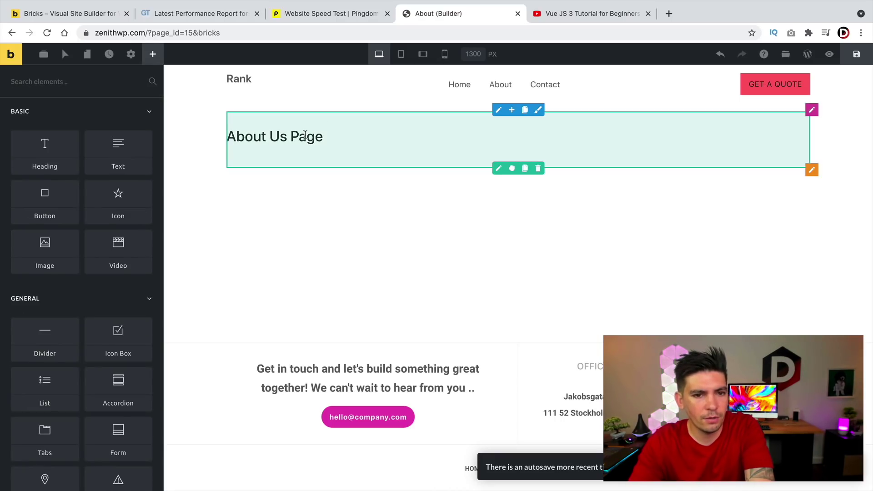
{"action": "triple_click", "coordinate": [307, 136]}
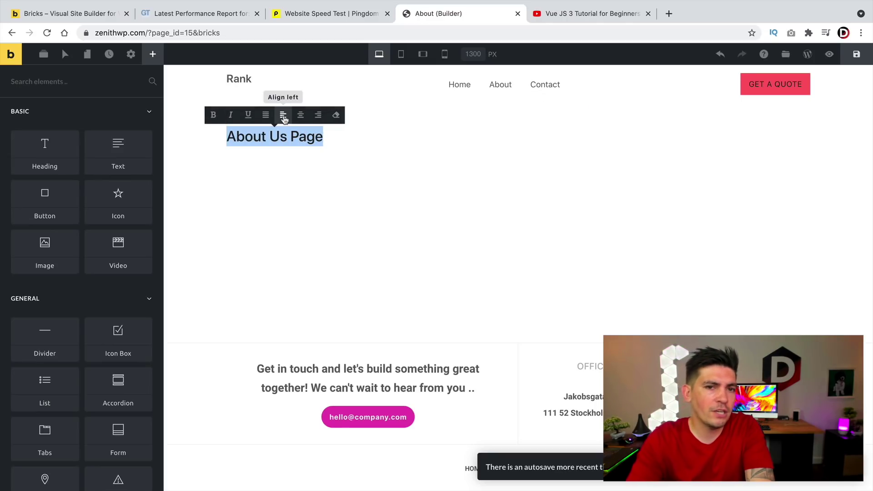
{"action": "left_click", "coordinate": [300, 115]}
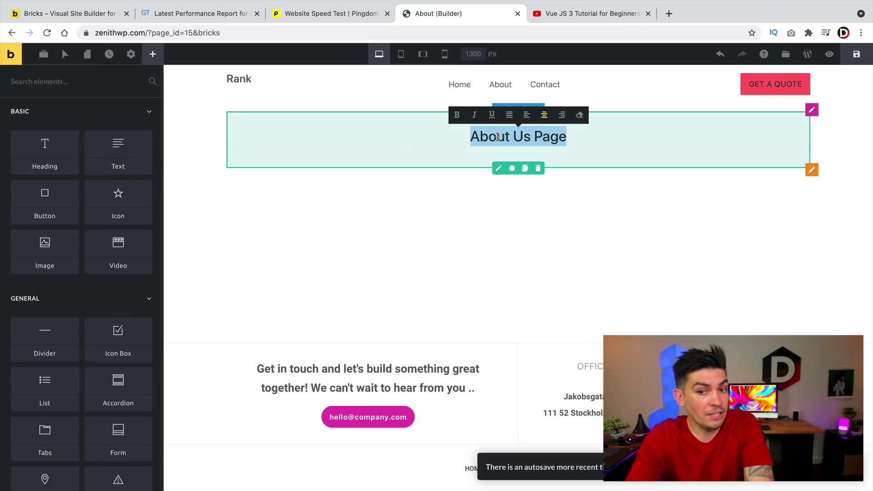
{"action": "left_click", "coordinate": [373, 219]}
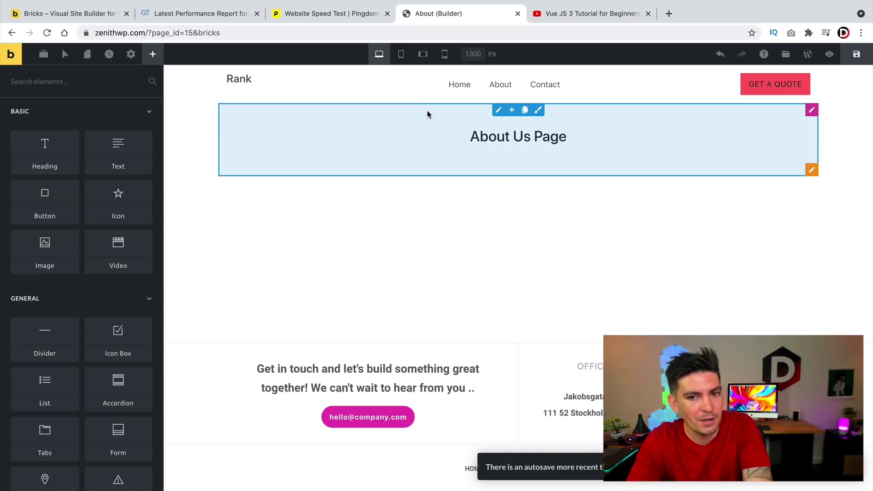
{"action": "right_click", "coordinate": [294, 140]}
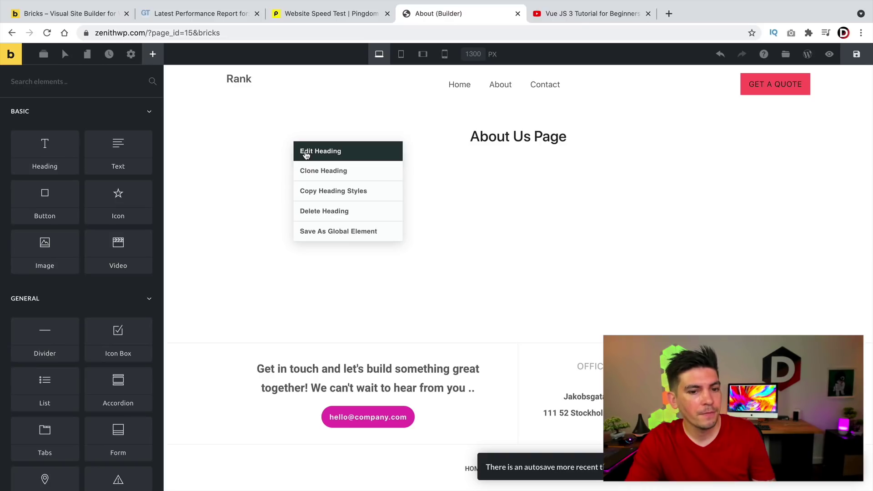
{"action": "left_click", "coordinate": [244, 129]}
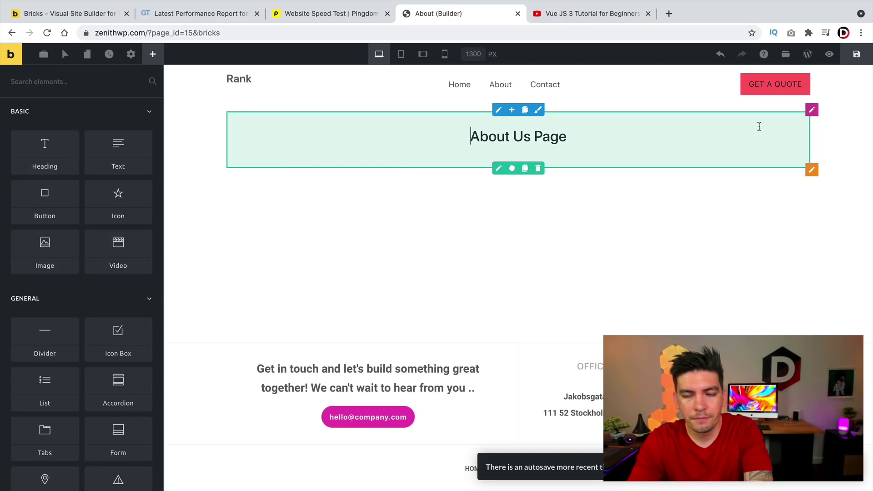
Edit the column holding the "About Us Page" heading and set its background color to red.
{"action": "right_click", "coordinate": [757, 108]}
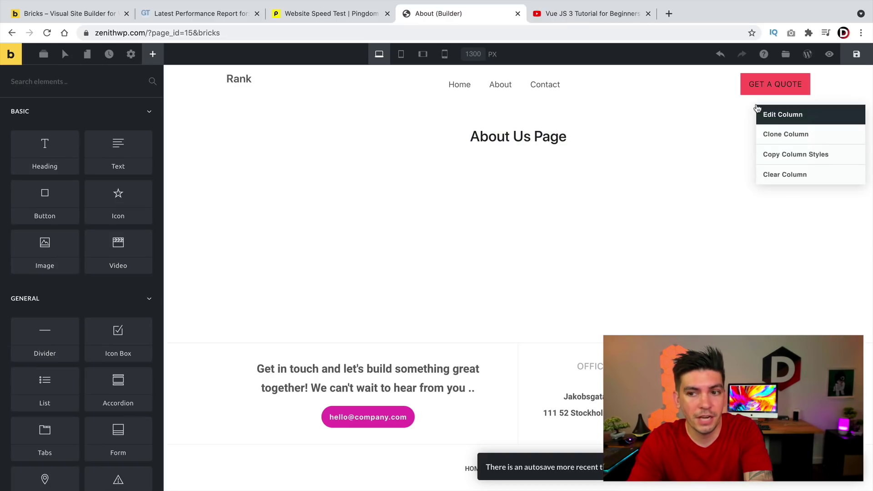
{"action": "left_click", "coordinate": [772, 117]}
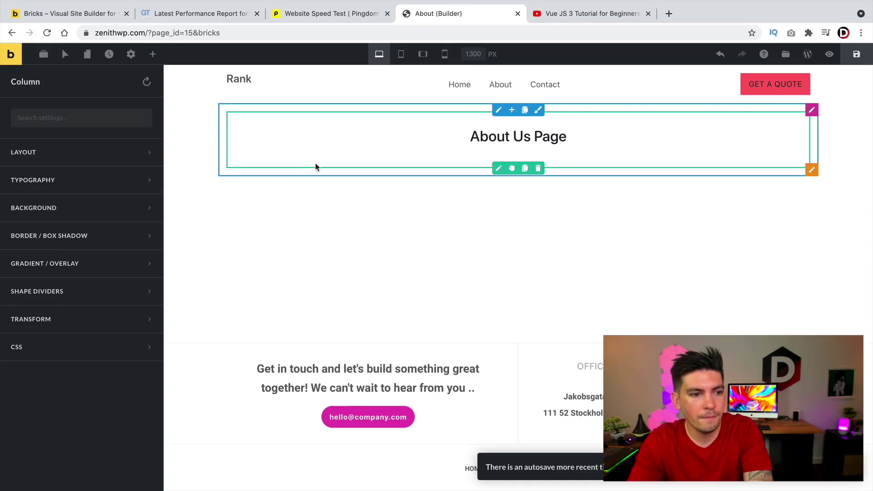
{"action": "left_click", "coordinate": [119, 205]}
{"action": "left_click", "coordinate": [141, 241]}
{"action": "left_click", "coordinate": [134, 279]}
{"action": "left_click_drag", "start_coordinate": [124, 326], "coordinate": [28, 327]}
{"action": "left_click", "coordinate": [85, 258]}
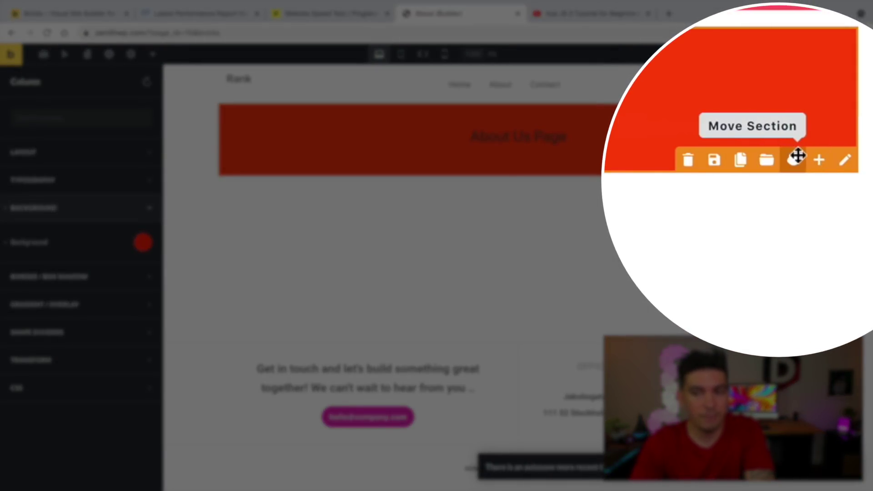
Add a new section below the red heading section and divide it into three equal columns, trying out the column controls.
{"action": "left_click", "coordinate": [803, 171]}
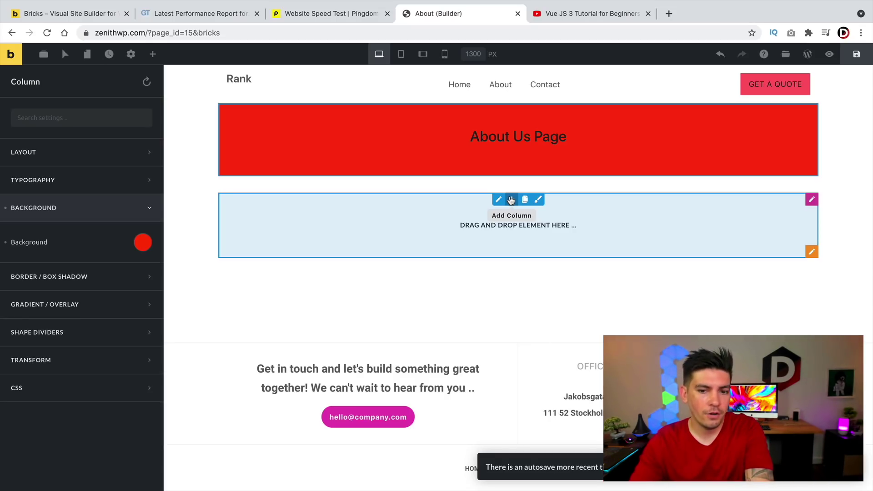
{"action": "left_click", "coordinate": [511, 200]}
{"action": "left_click", "coordinate": [549, 217]}
{"action": "left_click", "coordinate": [485, 218]}
{"action": "left_click", "coordinate": [639, 207]}
{"action": "left_click", "coordinate": [654, 200]}
{"action": "left_click", "coordinate": [561, 232]}
{"action": "left_click", "coordinate": [331, 237]}
{"action": "left_click", "coordinate": [716, 226]}
{"action": "left_click", "coordinate": [259, 253]}
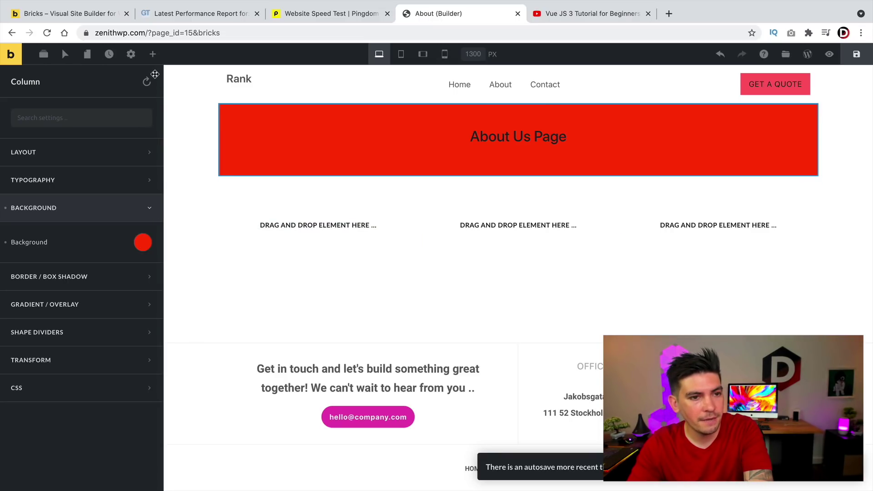
Browse the available elements and place an Anim. Typing element in the middle column of the new section.
{"action": "left_click", "coordinate": [200, 185]}
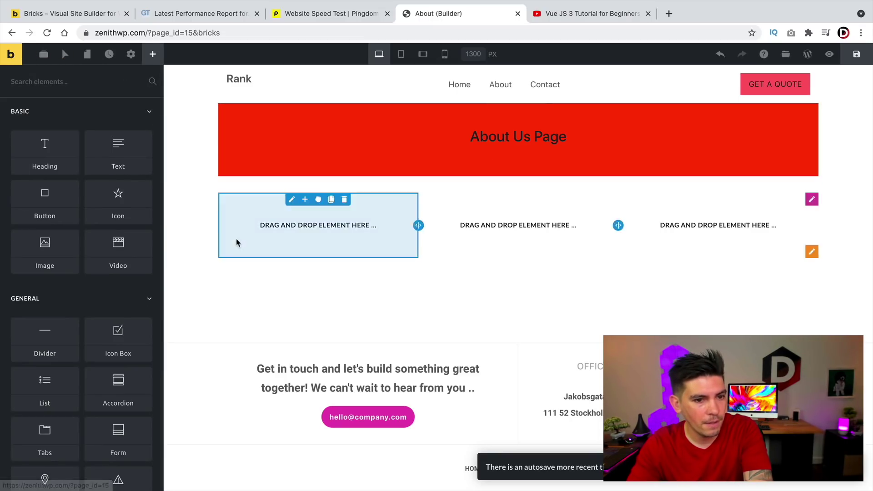
{"action": "scroll", "coordinate": [71, 272], "scroll_direction": "down", "scroll_amount": 5}
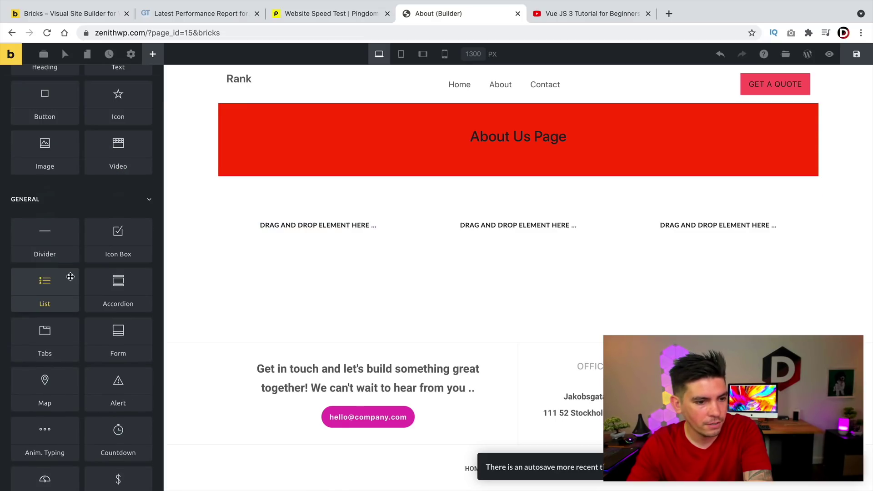
{"action": "scroll", "coordinate": [73, 271], "scroll_direction": "down", "scroll_amount": 3}
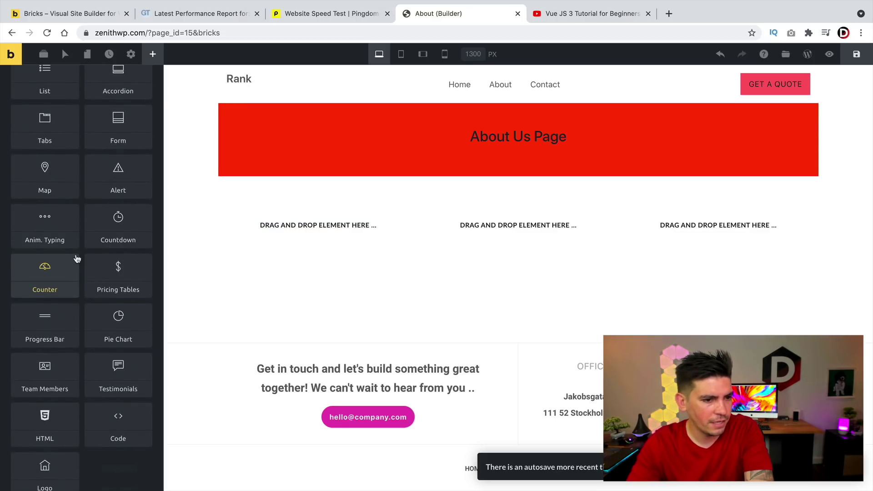
{"action": "left_click_drag", "start_coordinate": [44, 229], "coordinate": [481, 213]}
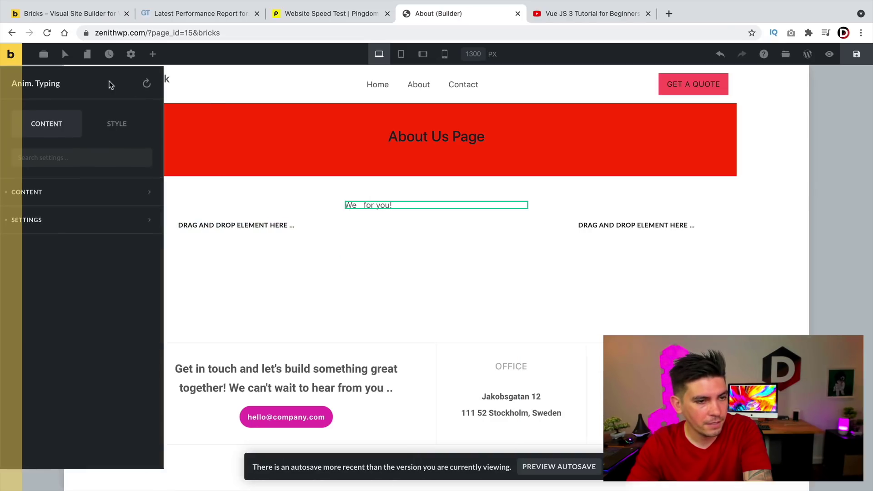
{"action": "left_click", "coordinate": [178, 106]}
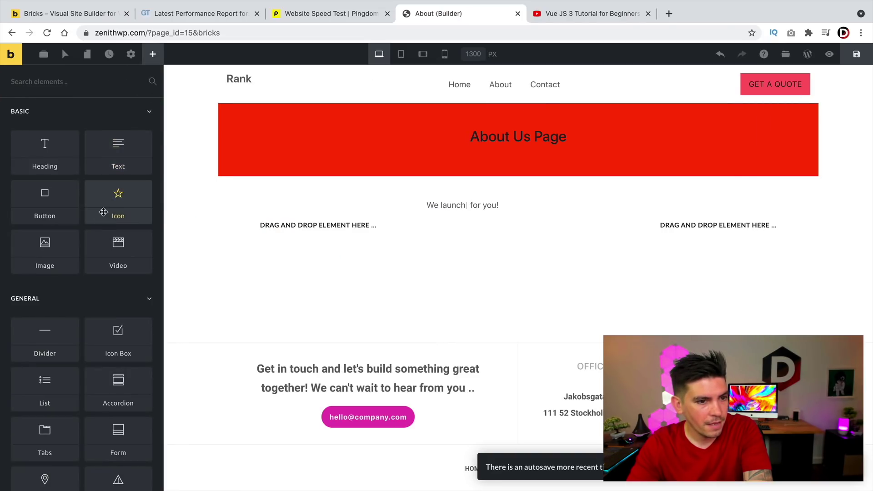
Stack an Image, a Text and a Button element in the first column of the three-column section.
{"action": "left_click_drag", "start_coordinate": [45, 246], "coordinate": [288, 214]}
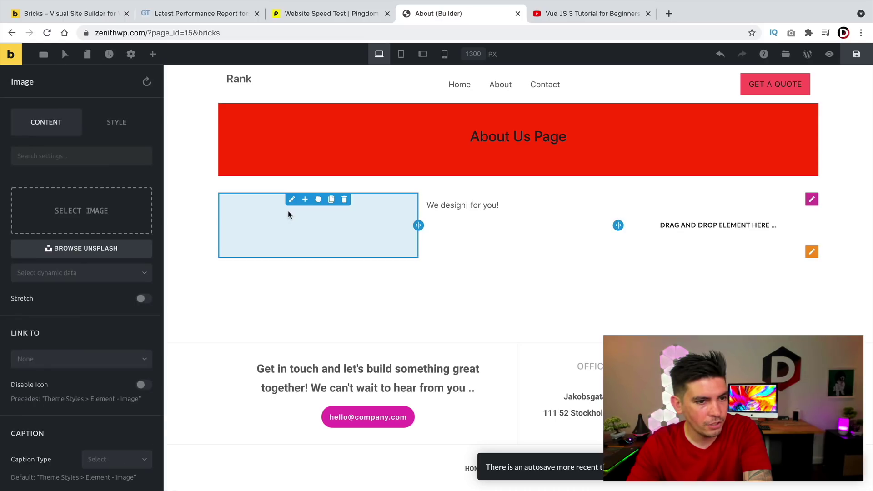
{"action": "left_click", "coordinate": [148, 79]}
{"action": "left_click_drag", "start_coordinate": [118, 150], "coordinate": [261, 199]}
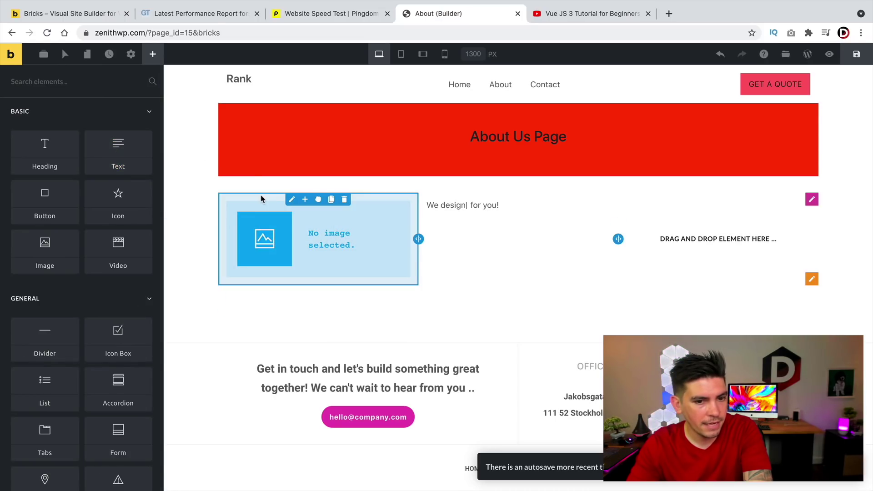
{"action": "left_click_drag", "start_coordinate": [119, 150], "coordinate": [288, 267]}
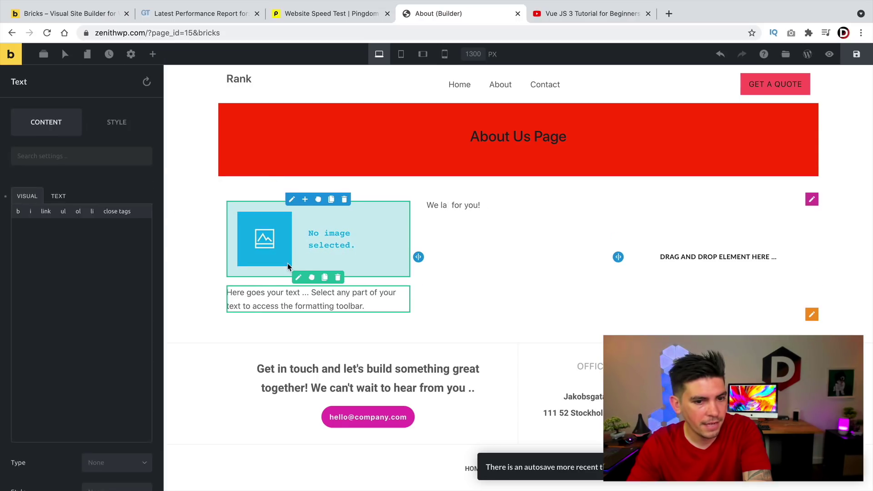
{"action": "left_click", "coordinate": [174, 111]}
{"action": "left_click_drag", "start_coordinate": [80, 195], "coordinate": [268, 306]}
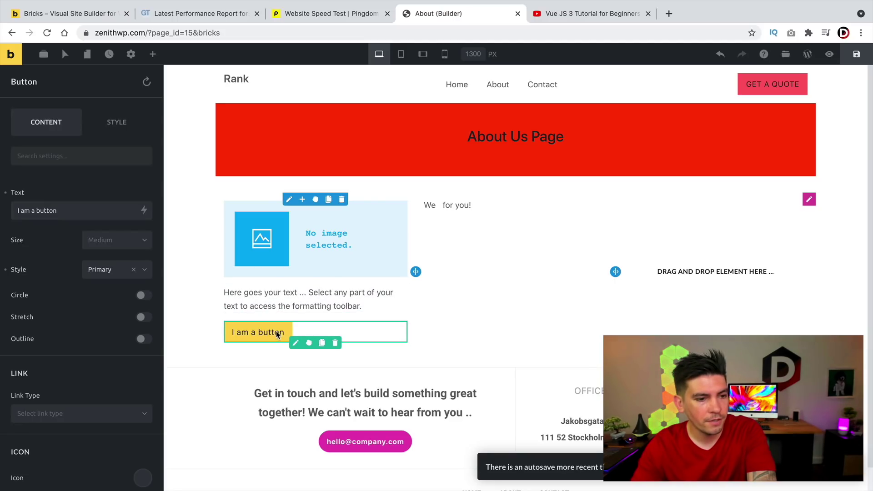
Look through the button's style options, set its size to Large and change its text to "Button Here".
{"action": "left_click", "coordinate": [118, 270]}
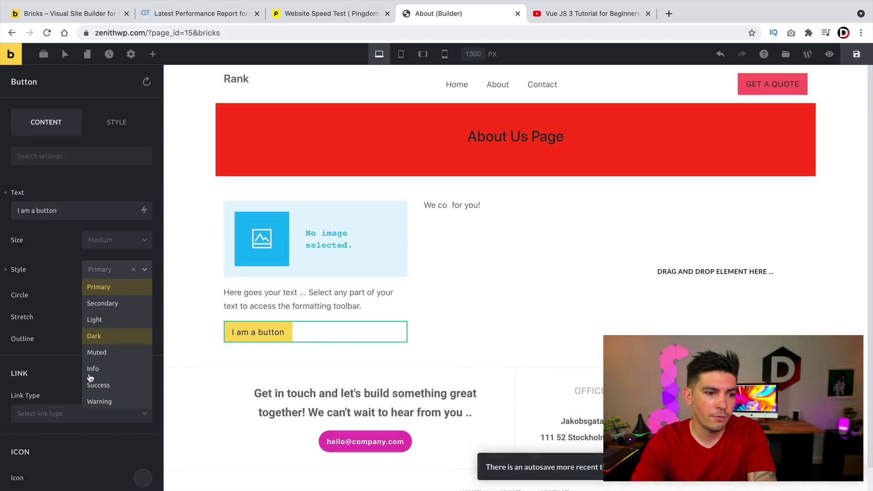
{"action": "left_click", "coordinate": [71, 272]}
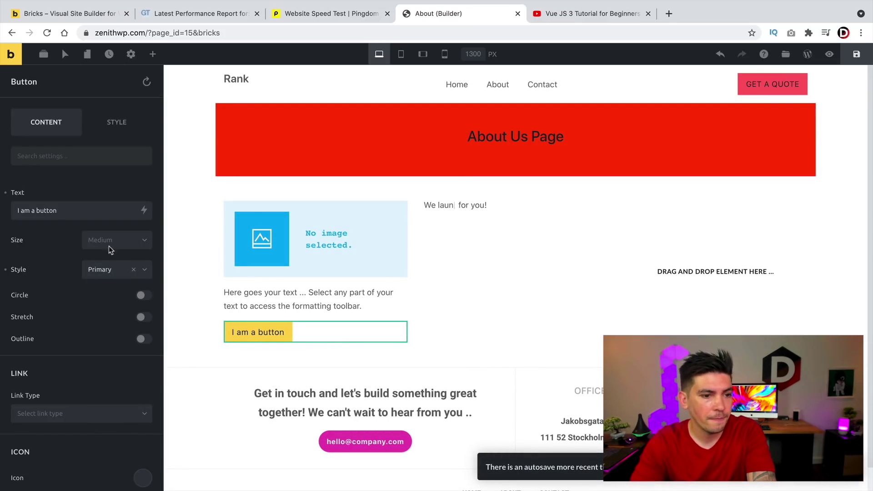
{"action": "left_click", "coordinate": [117, 240]}
{"action": "left_click", "coordinate": [104, 290]}
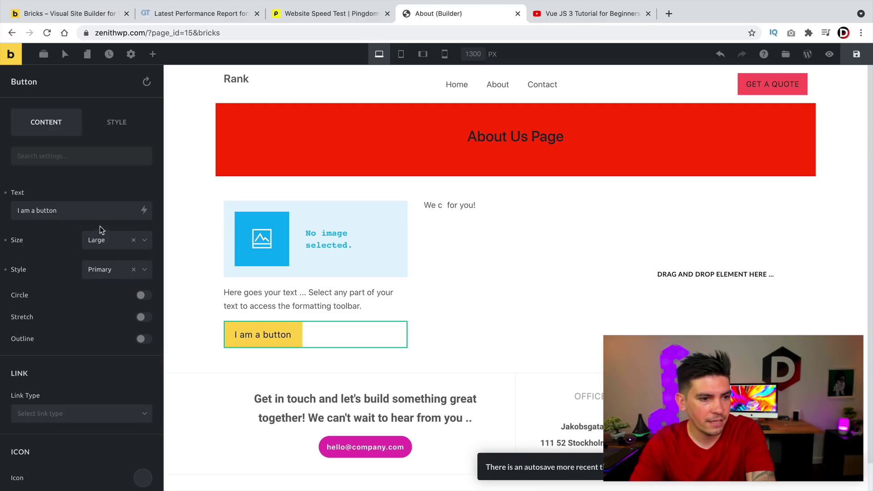
{"action": "double_click", "coordinate": [101, 211]}
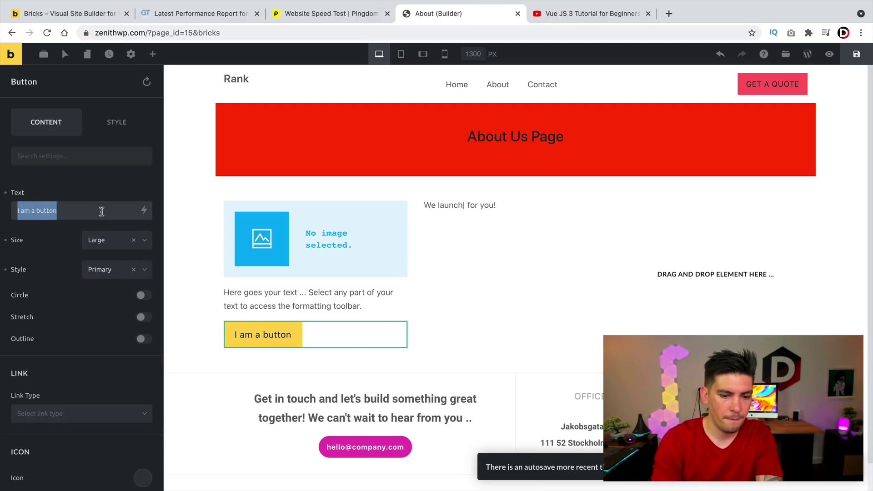
{"action": "type", "text": "Button Here"}
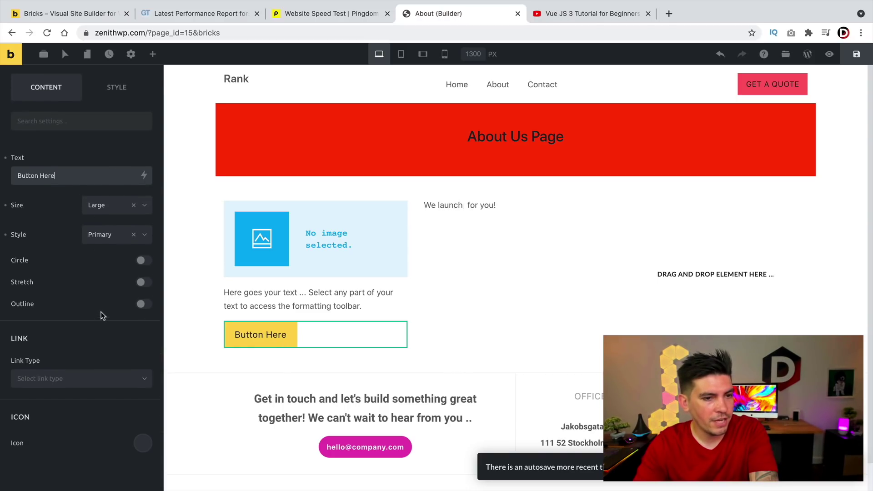
Add a Cloud shape divider to the button in the first column.
{"action": "left_click", "coordinate": [117, 122]}
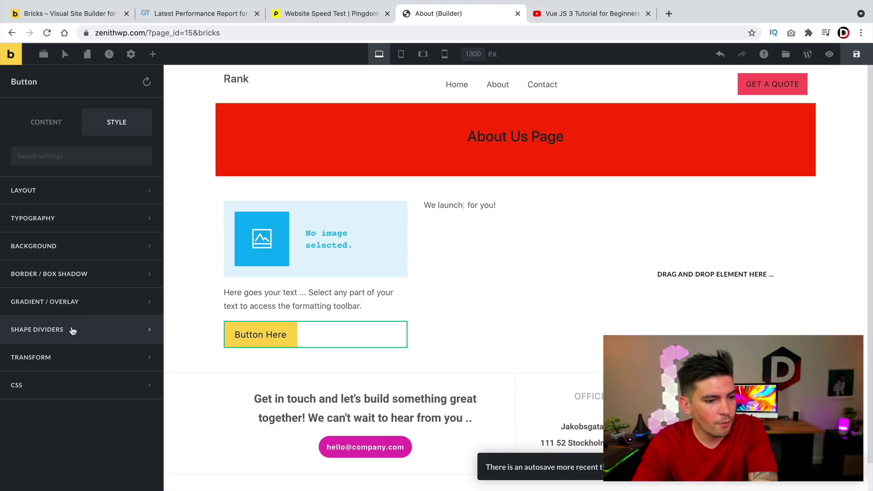
{"action": "left_click", "coordinate": [56, 331]}
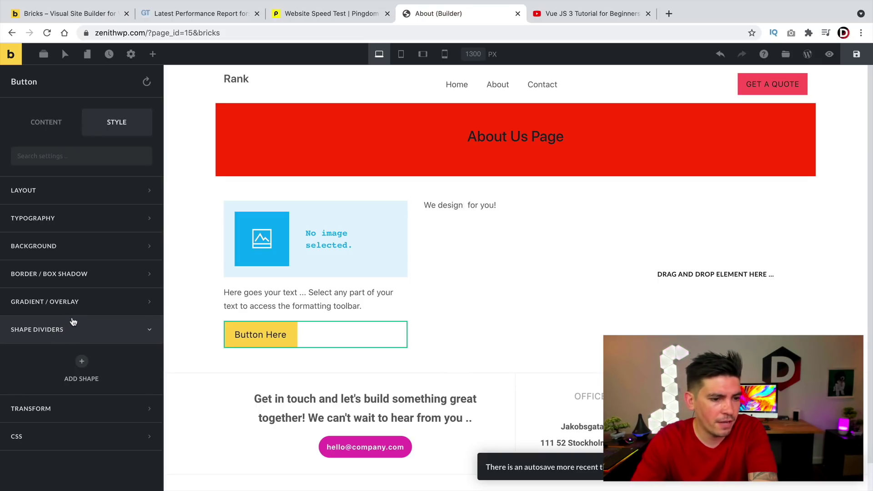
{"action": "left_click", "coordinate": [81, 361]}
{"action": "scroll", "coordinate": [102, 359], "scroll_direction": "down", "scroll_amount": 1}
{"action": "left_click", "coordinate": [95, 377]}
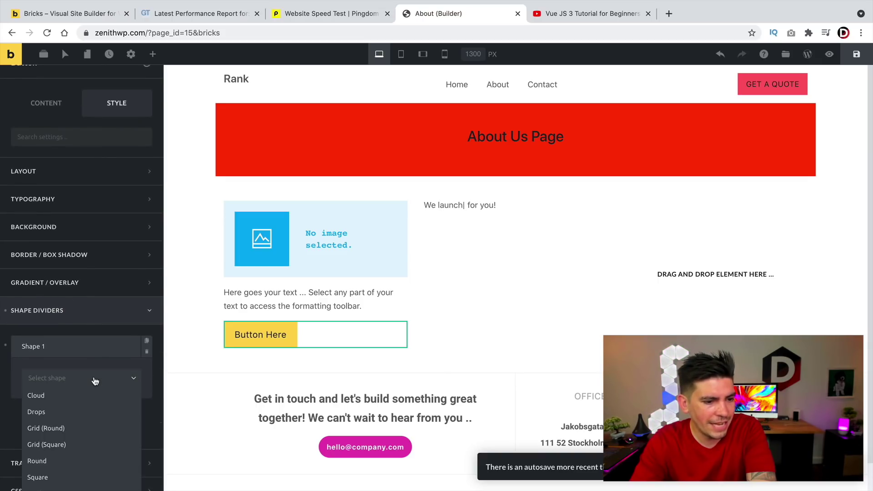
{"action": "left_click", "coordinate": [86, 398]}
{"action": "scroll", "coordinate": [105, 317], "scroll_direction": "down", "scroll_amount": 2}
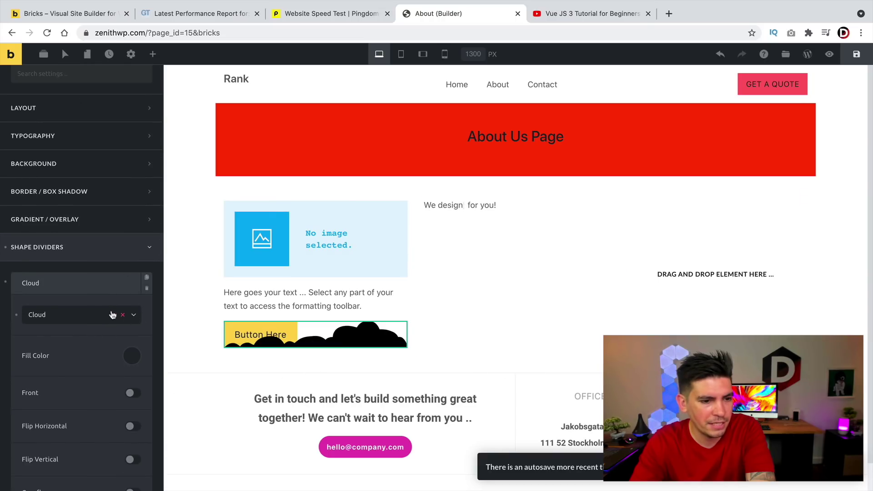
Try the Drops, Round, Stroke #2 and Triangle concave shapes for the button's shape divider.
{"action": "left_click", "coordinate": [95, 318]}
{"action": "left_click", "coordinate": [80, 351]}
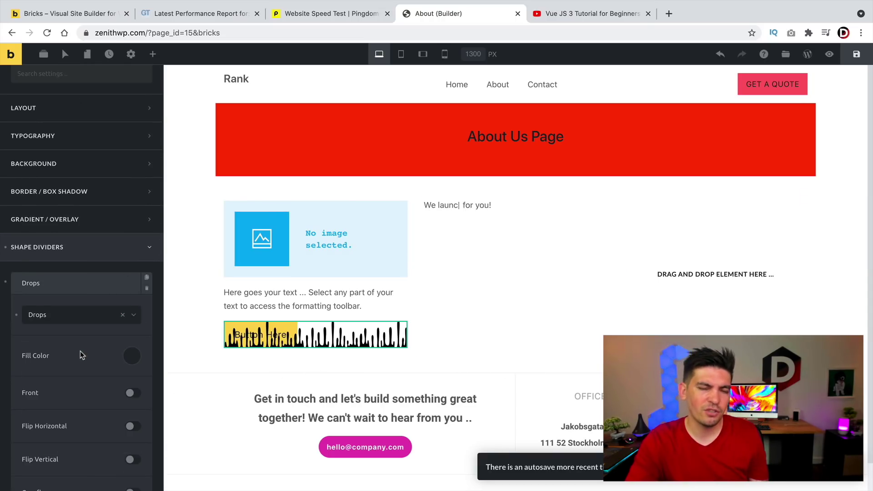
{"action": "left_click", "coordinate": [80, 316]}
{"action": "left_click", "coordinate": [69, 375]}
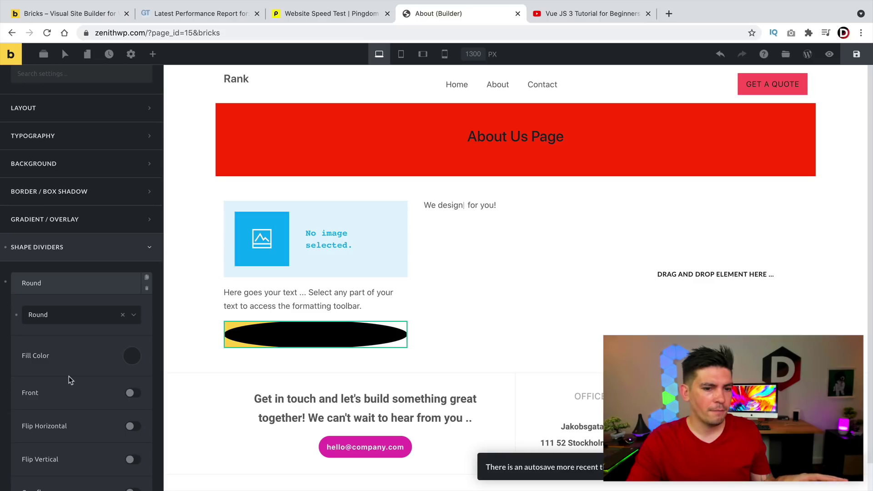
{"action": "left_click", "coordinate": [68, 315]}
{"action": "left_click", "coordinate": [61, 386]}
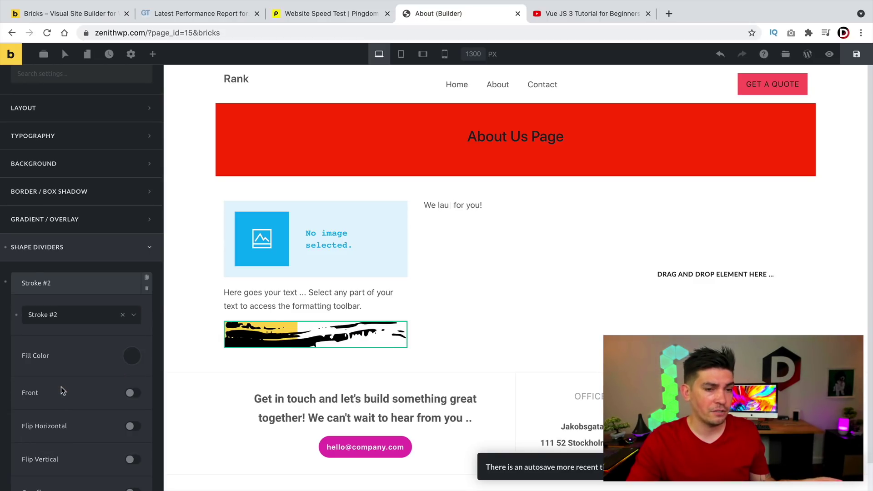
{"action": "left_click", "coordinate": [72, 323]}
{"action": "left_click", "coordinate": [72, 379]}
{"action": "left_click", "coordinate": [73, 318]}
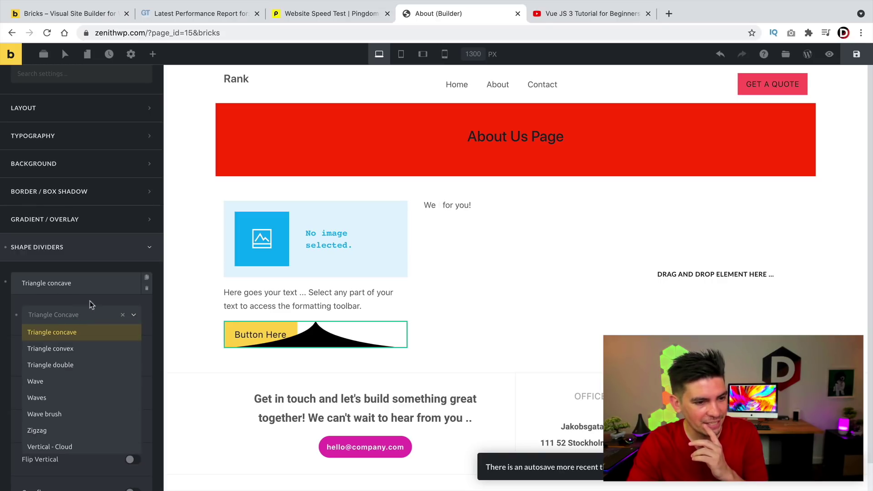
Delete the button's shape divider and look over the gradient and overlay settings.
{"action": "left_click", "coordinate": [147, 288]}
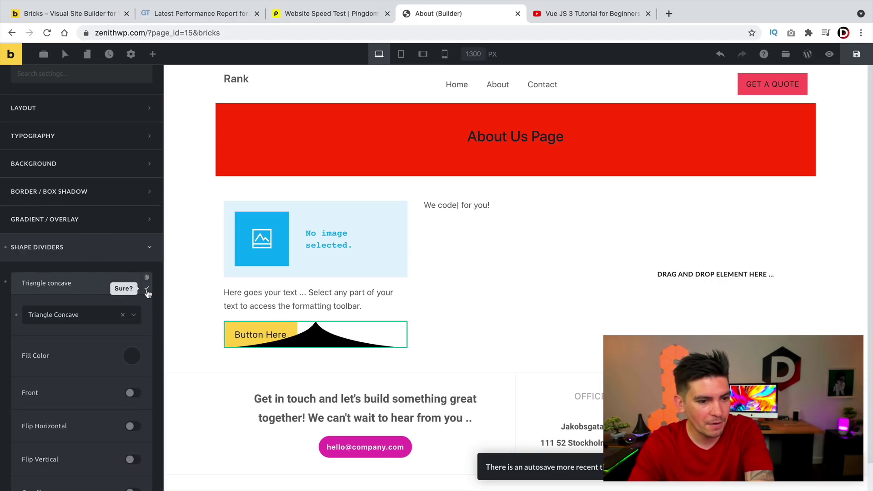
{"action": "left_click", "coordinate": [146, 288]}
{"action": "left_click", "coordinate": [103, 302]}
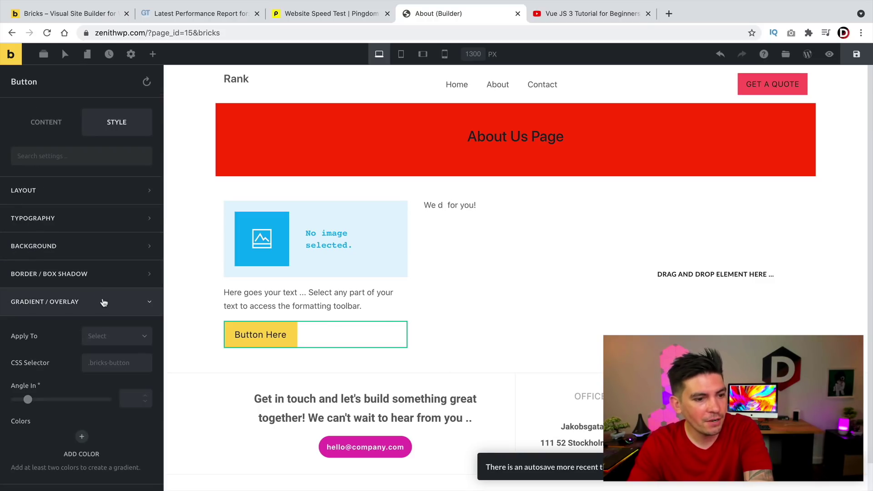
{"action": "scroll", "coordinate": [37, 389], "scroll_direction": "down", "scroll_amount": 3}
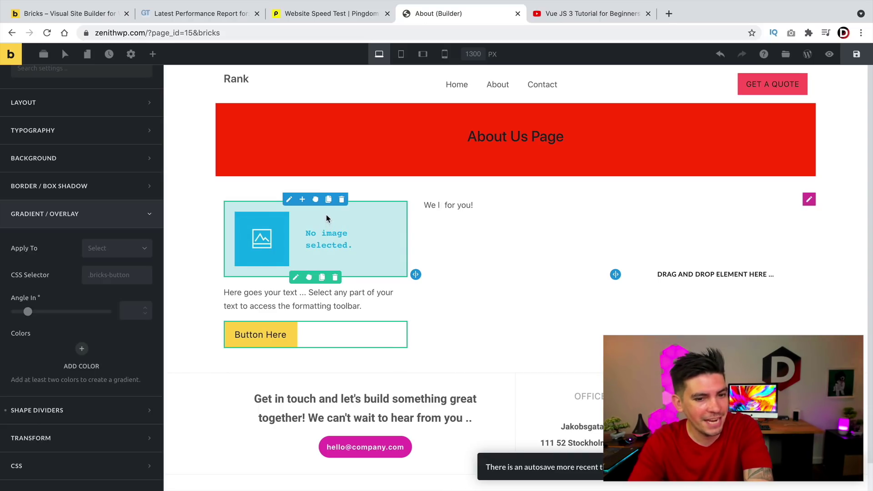
Clone the first column's image, move the copy to the third column, and discard a further clone.
{"action": "left_click", "coordinate": [322, 277]}
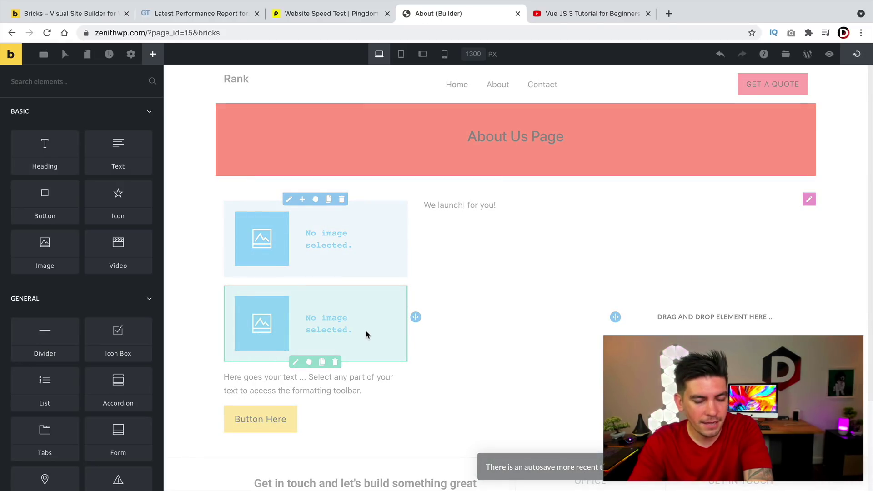
{"action": "left_click_drag", "start_coordinate": [368, 317], "coordinate": [792, 233]}
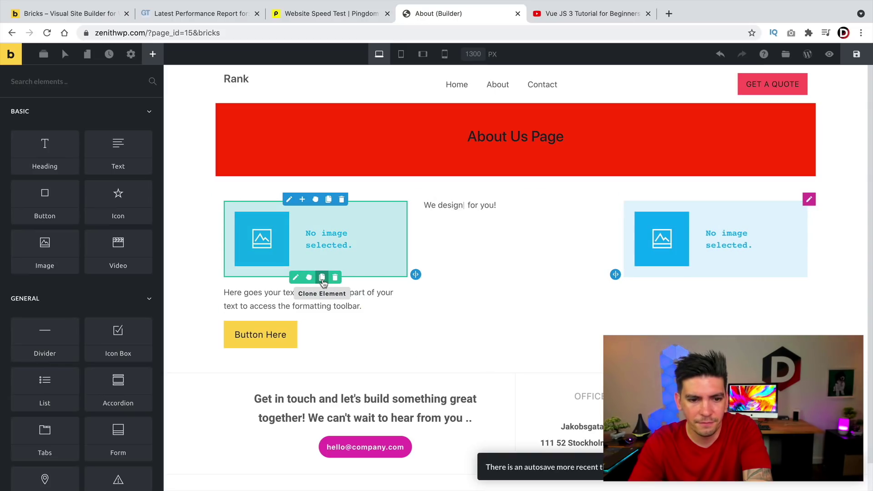
{"action": "left_click", "coordinate": [322, 278]}
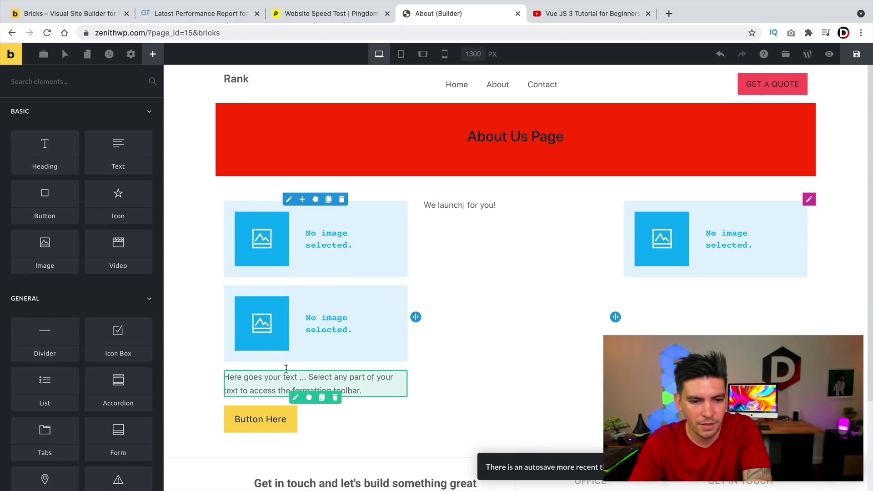
{"action": "left_click", "coordinate": [337, 362]}
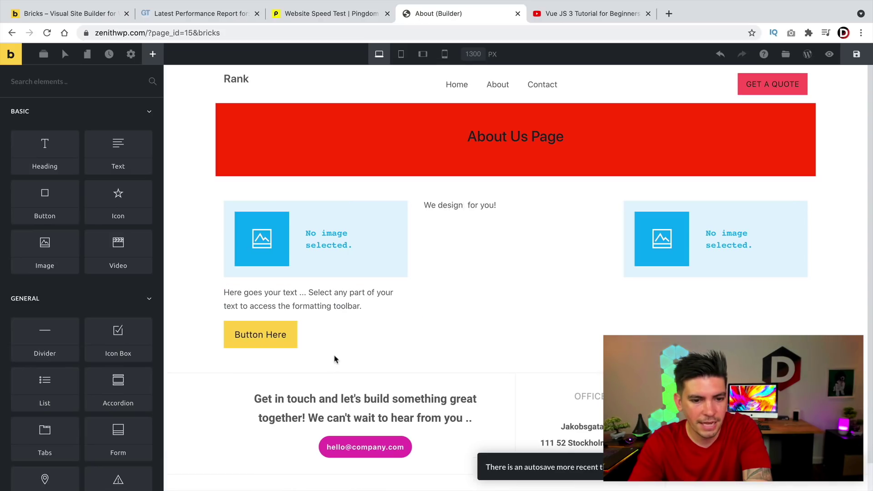
Clone the first column's text and button and move the copies below the image in the third column.
{"action": "left_click", "coordinate": [321, 313]}
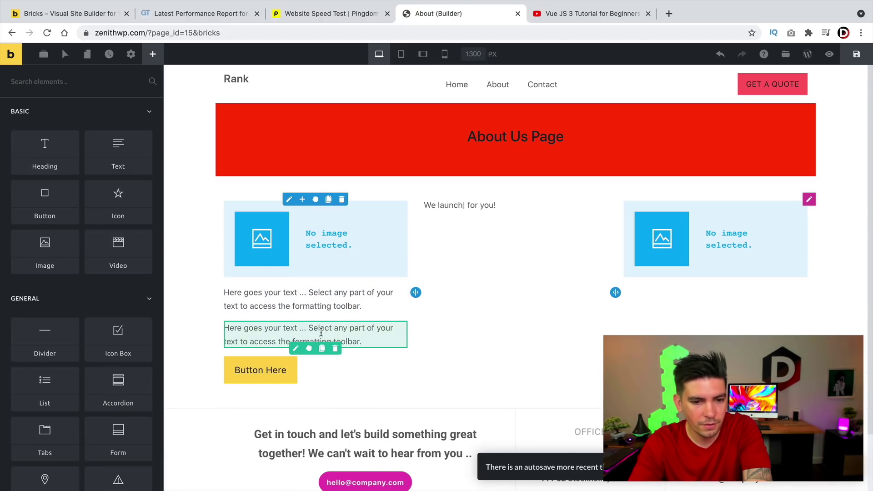
{"action": "left_click_drag", "start_coordinate": [305, 328], "coordinate": [385, 330]}
{"action": "left_click", "coordinate": [385, 340]}
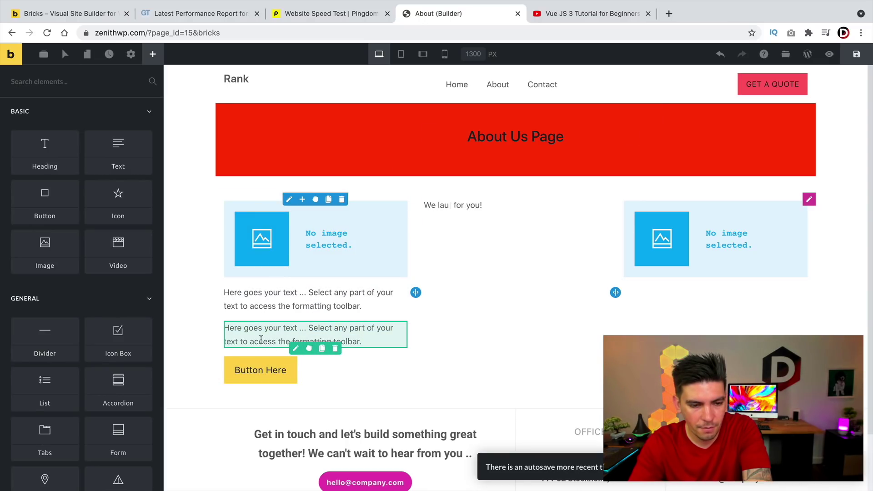
{"action": "left_click_drag", "start_coordinate": [251, 339], "coordinate": [297, 340]}
{"action": "left_click", "coordinate": [363, 333]}
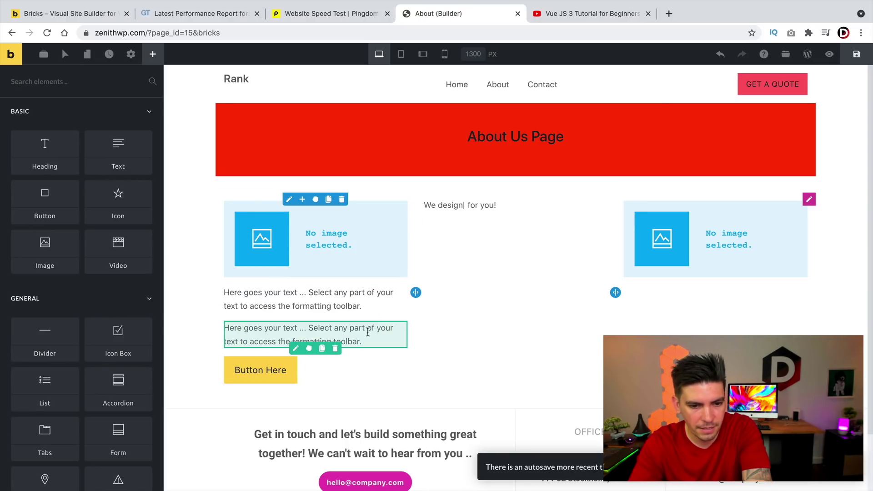
{"action": "left_click", "coordinate": [367, 346]}
{"action": "left_click", "coordinate": [362, 400]}
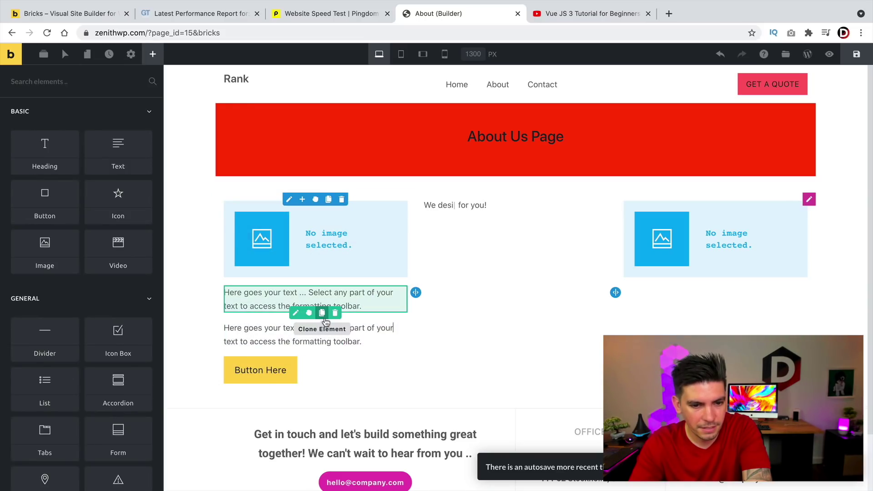
{"action": "left_click_drag", "start_coordinate": [311, 314], "coordinate": [695, 306]}
{"action": "left_click_drag", "start_coordinate": [312, 345], "coordinate": [687, 176]}
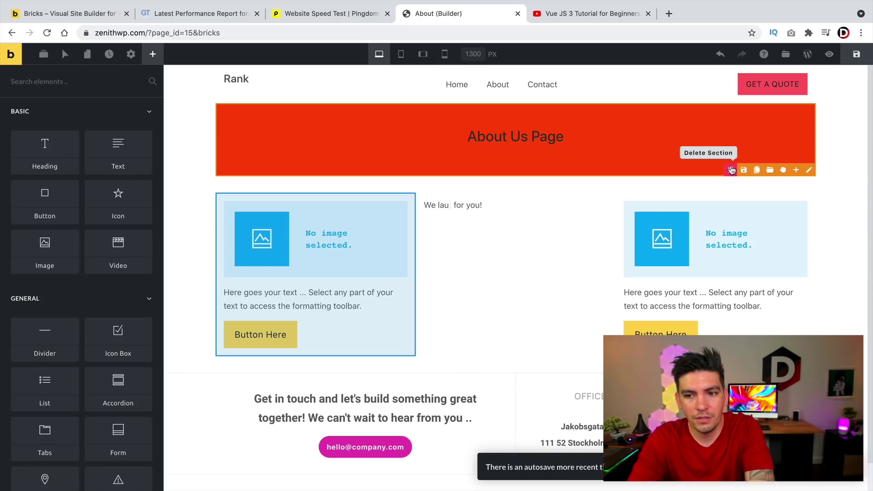
Clear the page content by deleting the red heading section and the three-column row with its section.
{"action": "left_click", "coordinate": [731, 171]}
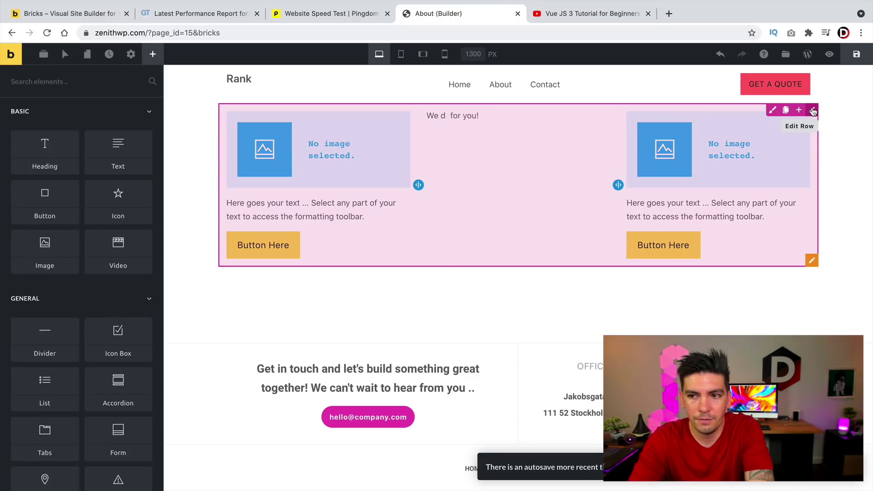
{"action": "left_click", "coordinate": [774, 111]}
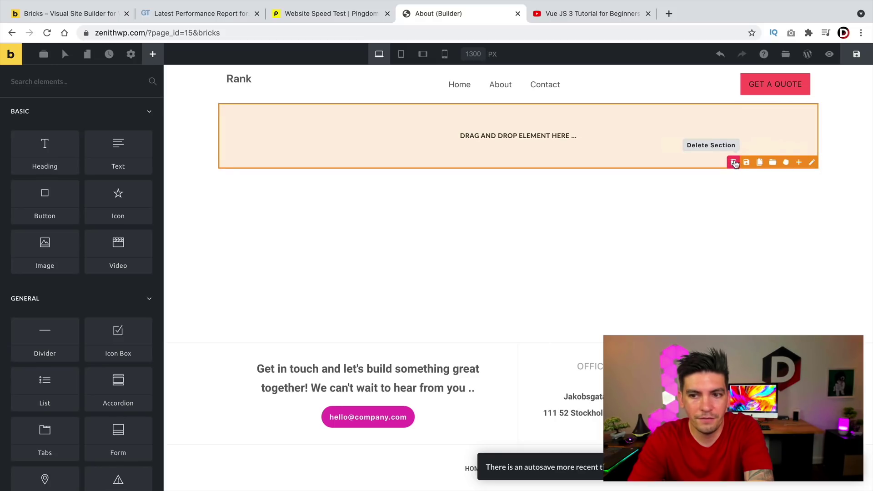
{"action": "left_click", "coordinate": [734, 163]}
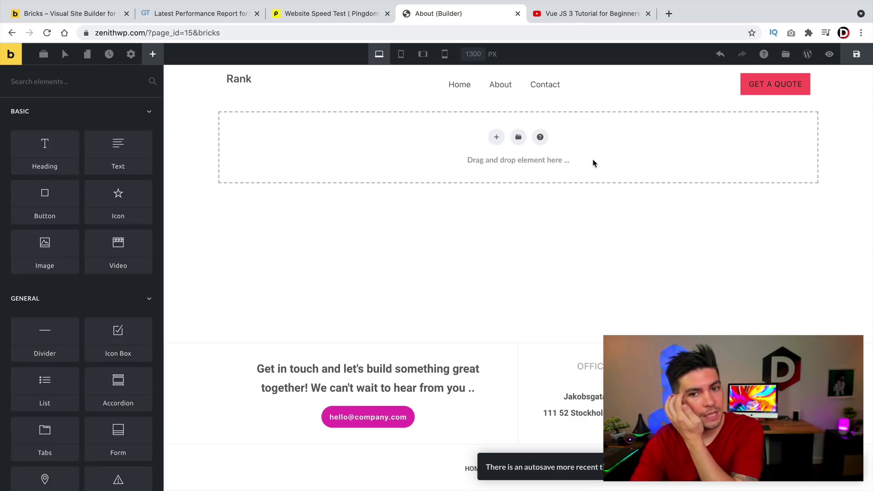
Browse the community templates and insert the "Hi, I'm Milo!" template with Import images and Replace content enabled.
{"action": "left_click", "coordinate": [519, 138]}
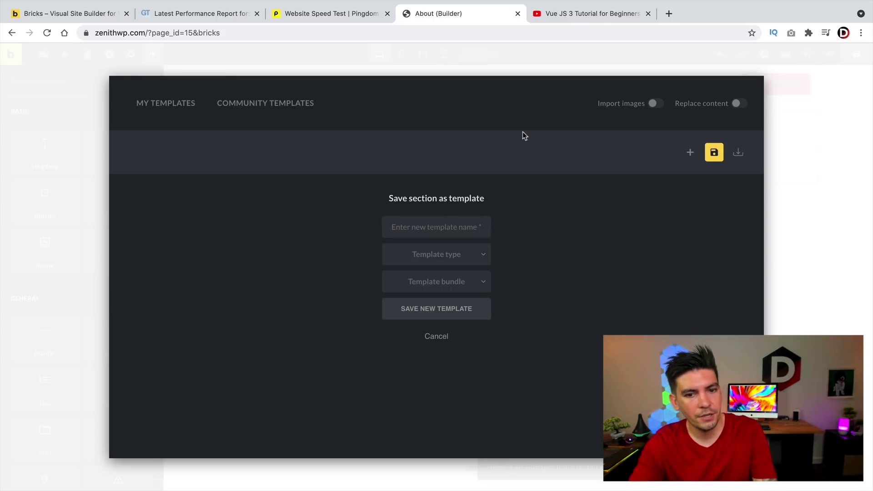
{"action": "left_click", "coordinate": [257, 106]}
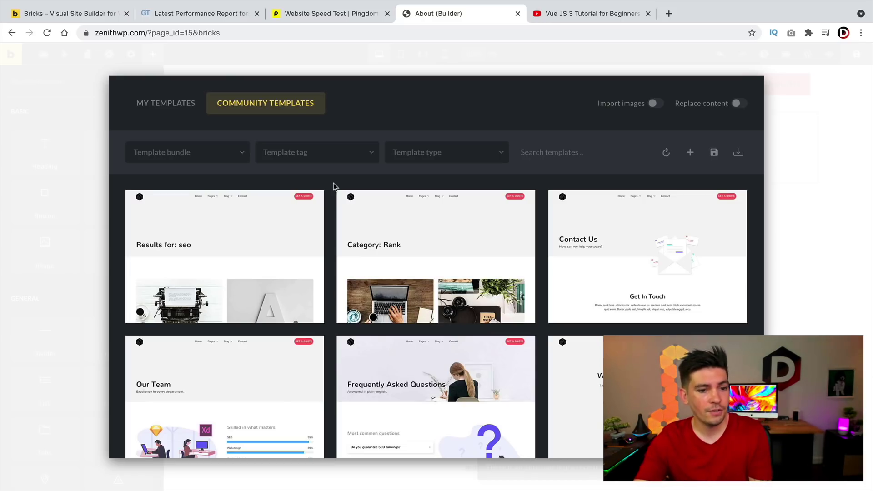
{"action": "scroll", "coordinate": [363, 230], "scroll_direction": "down", "scroll_amount": 3}
{"action": "scroll", "coordinate": [362, 230], "scroll_direction": "down", "scroll_amount": 8}
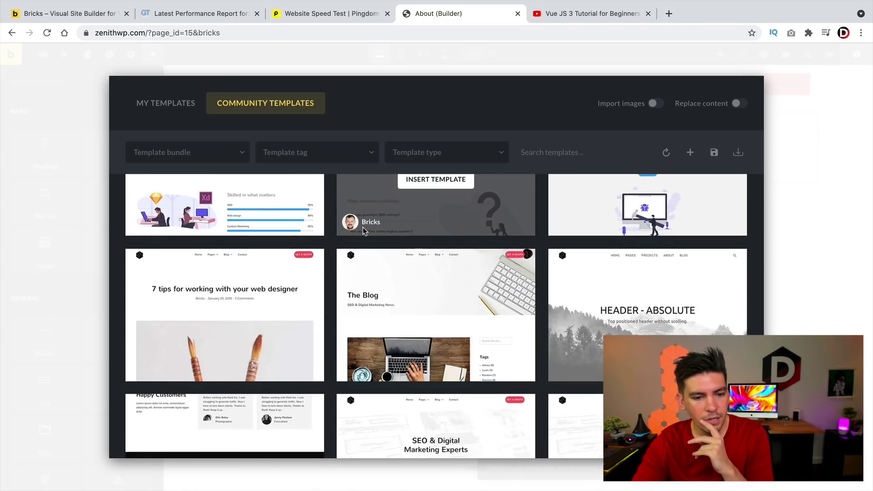
{"action": "scroll", "coordinate": [361, 265], "scroll_direction": "down", "scroll_amount": 8}
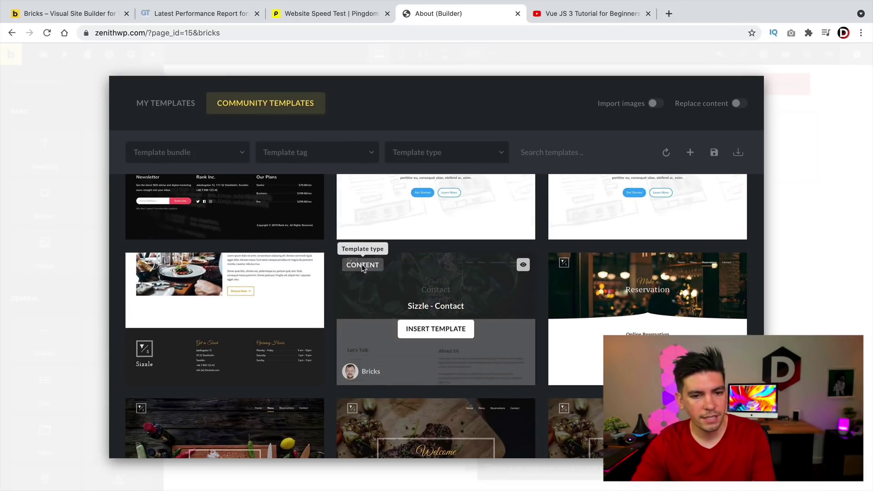
{"action": "scroll", "coordinate": [362, 271], "scroll_direction": "down", "scroll_amount": 8}
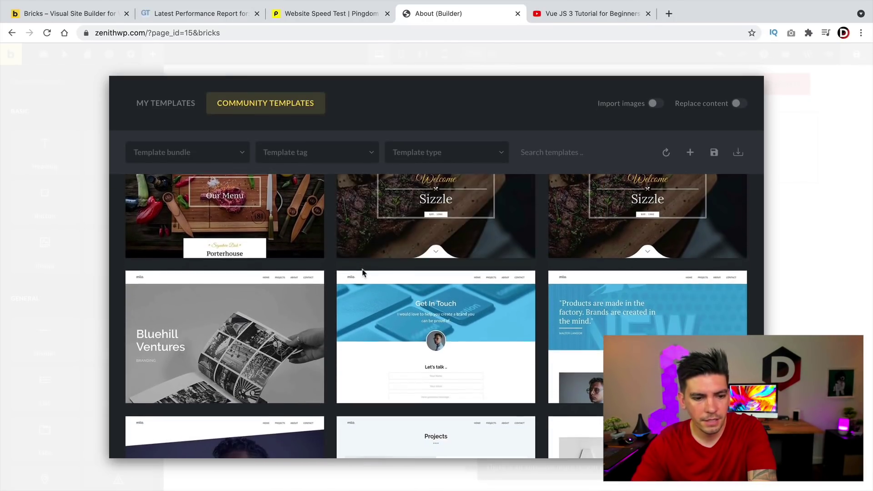
{"action": "scroll", "coordinate": [254, 319], "scroll_direction": "down", "scroll_amount": 2}
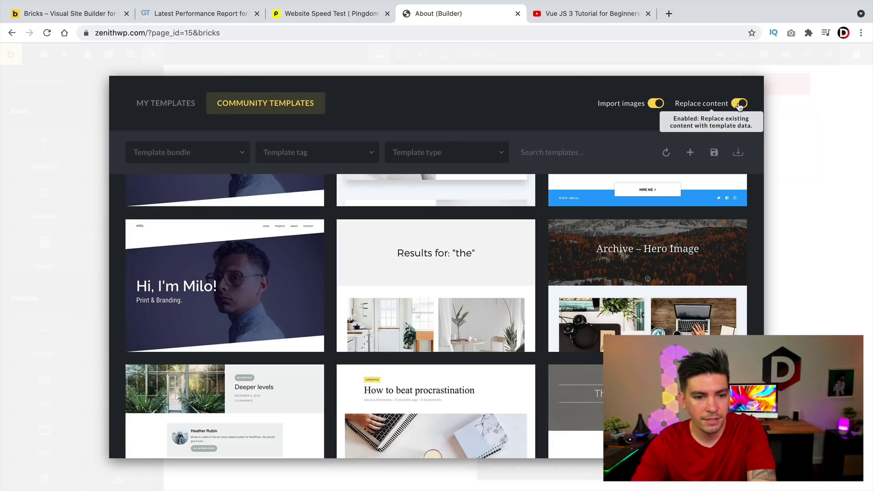
{"action": "mouse_move", "coordinate": [258, 275]}
{"action": "left_click", "coordinate": [221, 297]}
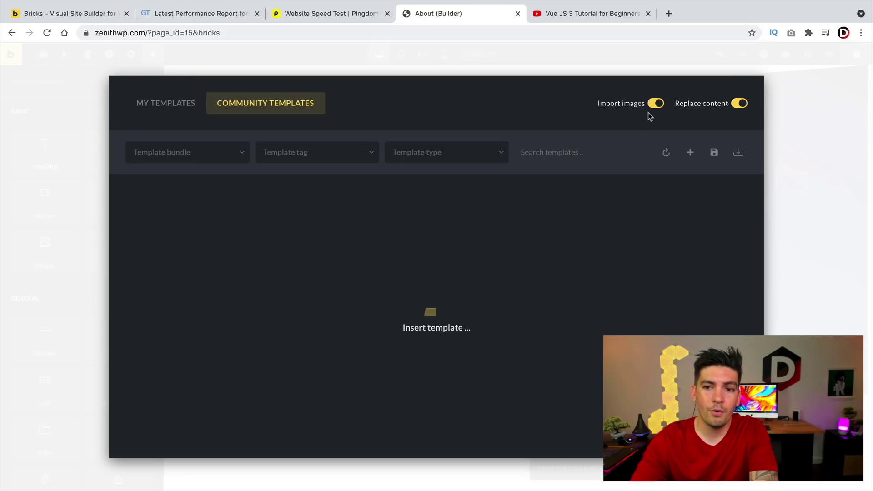
Look through the inserted template's sections, from the hero and feature columns down to the project showcases.
{"action": "scroll", "coordinate": [383, 272], "scroll_direction": "down", "scroll_amount": 3}
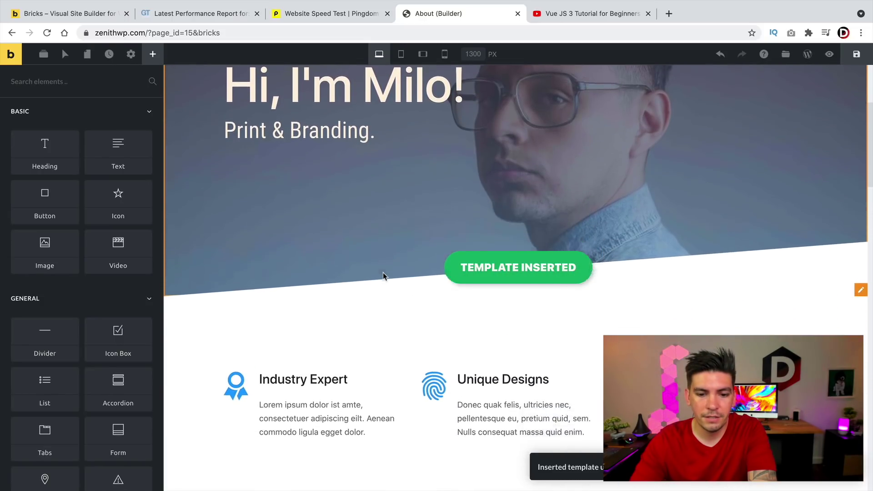
{"action": "scroll", "coordinate": [383, 271], "scroll_direction": "down", "scroll_amount": 5}
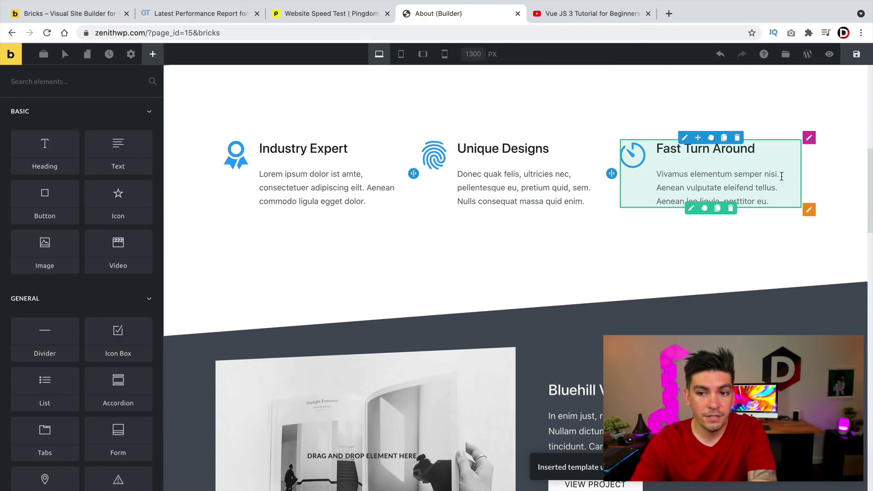
{"action": "scroll", "coordinate": [777, 177], "scroll_direction": "down", "scroll_amount": 10}
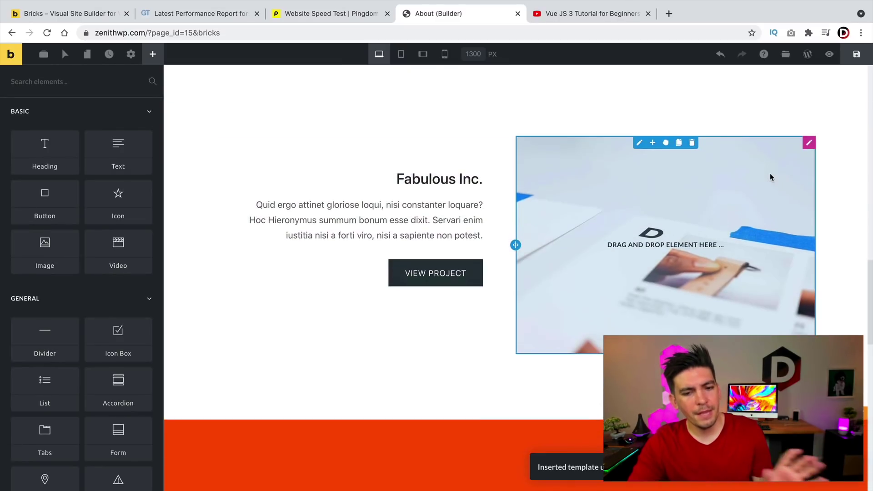
{"action": "scroll", "coordinate": [770, 178], "scroll_direction": "down", "scroll_amount": 5}
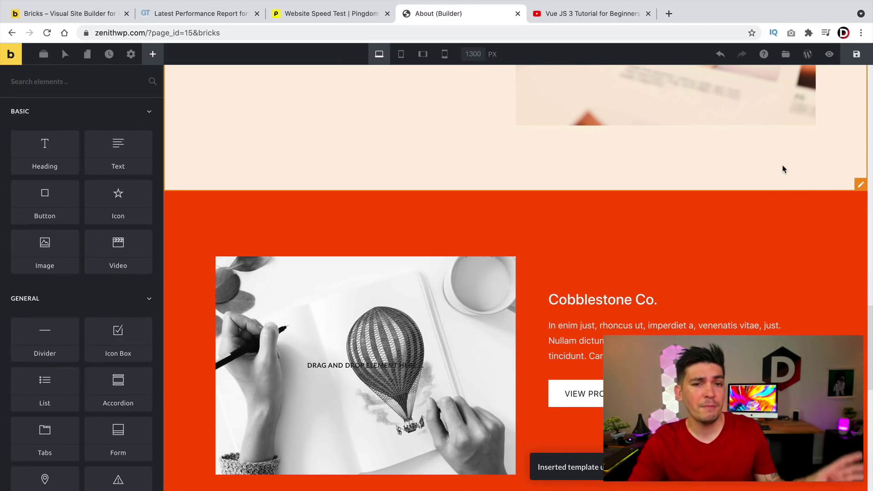
{"action": "scroll", "coordinate": [783, 169], "scroll_direction": "down", "scroll_amount": 5}
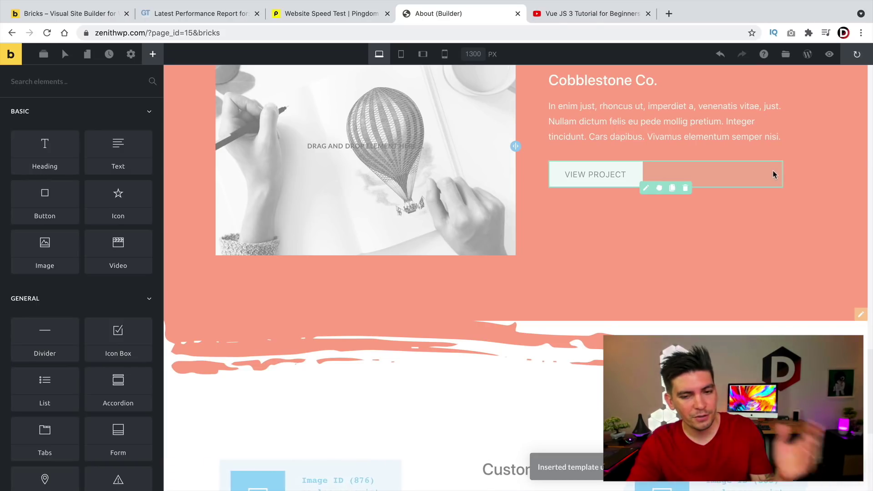
Replace the missing image above "Print." with the black-and-white letter A picture from the media library.
{"action": "scroll", "coordinate": [773, 170], "scroll_direction": "down", "scroll_amount": 6}
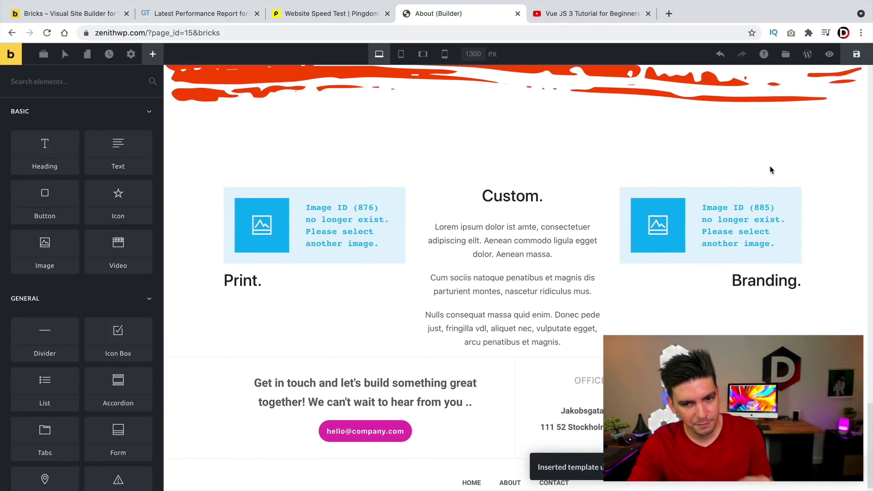
{"action": "scroll", "coordinate": [771, 170], "scroll_direction": "down", "scroll_amount": 1}
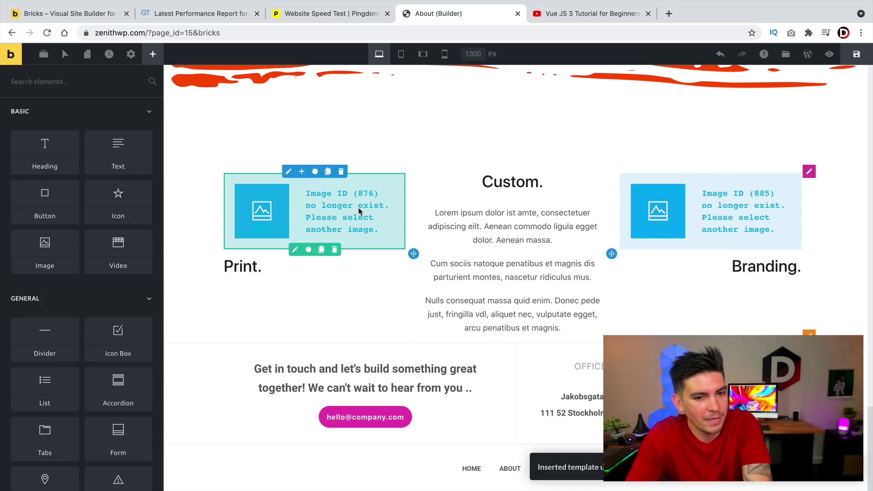
{"action": "left_click", "coordinate": [358, 208]}
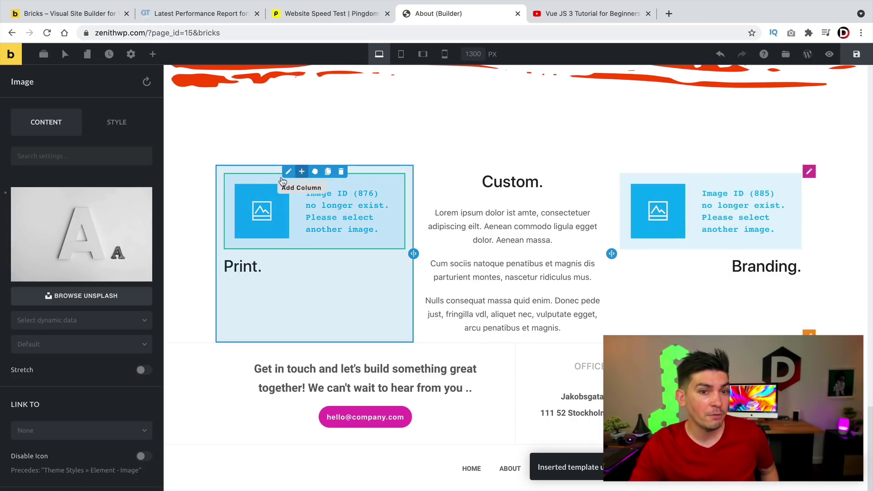
{"action": "left_click", "coordinate": [97, 234]}
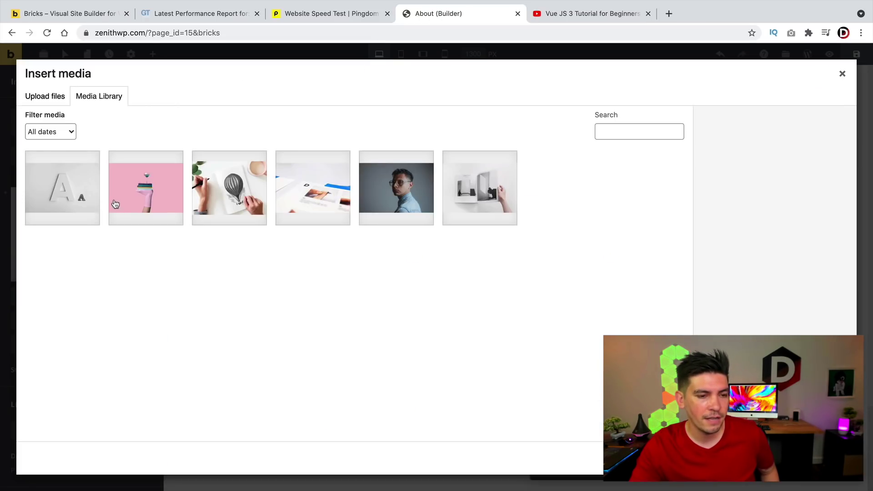
{"action": "double_click", "coordinate": [64, 187]}
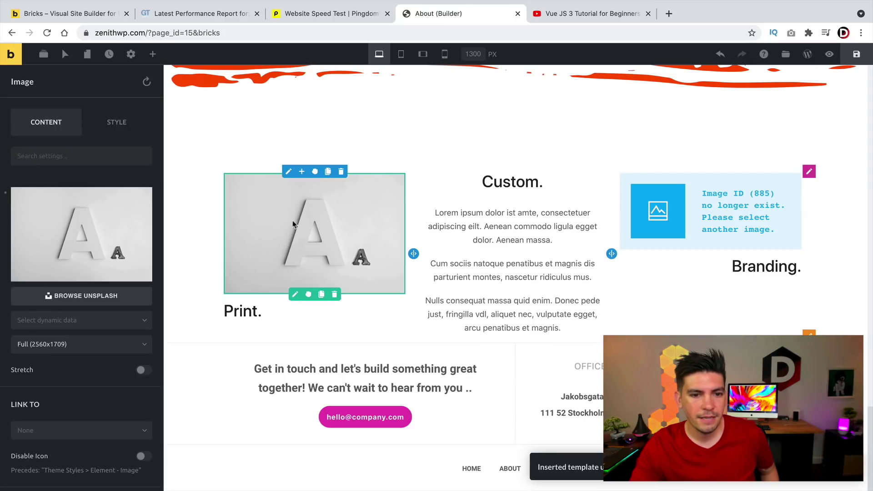
Replace the missing image above "Branding." with the thought-catalog-462302-unsplash picture from the media library.
{"action": "left_click", "coordinate": [669, 203]}
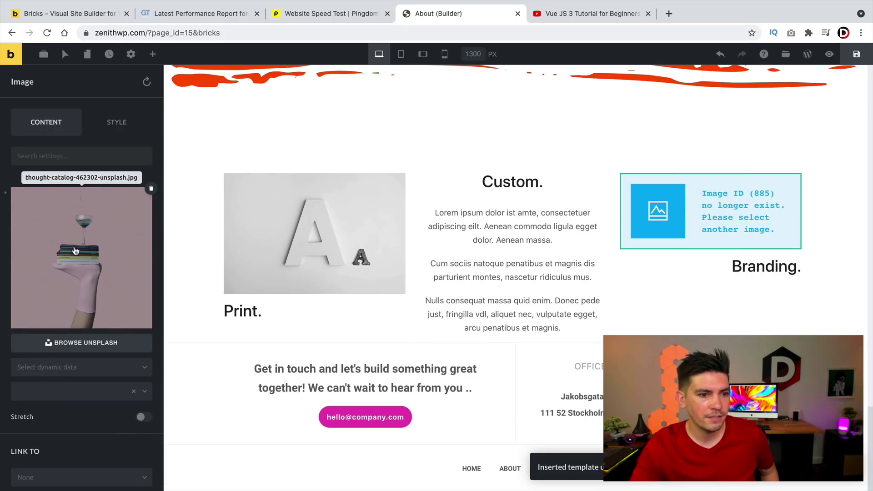
{"action": "left_click", "coordinate": [101, 247]}
{"action": "left_click", "coordinate": [164, 190]}
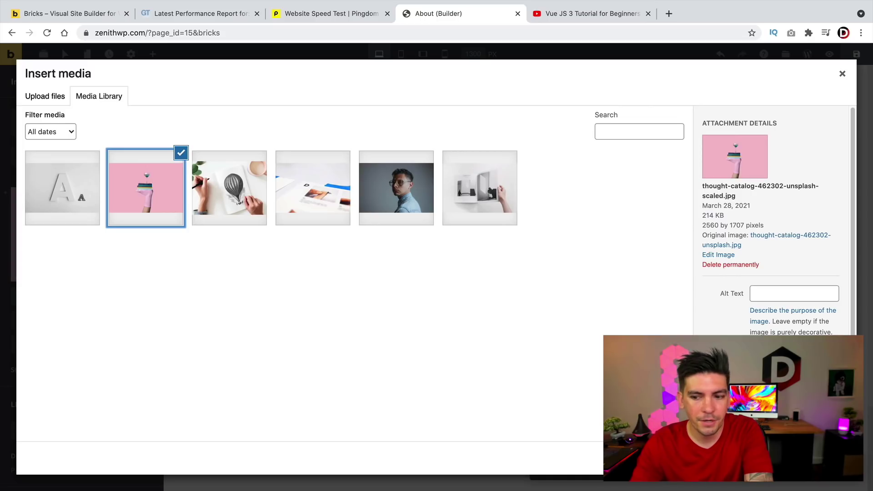
{"action": "left_click", "coordinate": [831, 458]}
Save the page with the two replaced images.
{"action": "scroll", "coordinate": [418, 349], "scroll_direction": "up", "scroll_amount": 12}
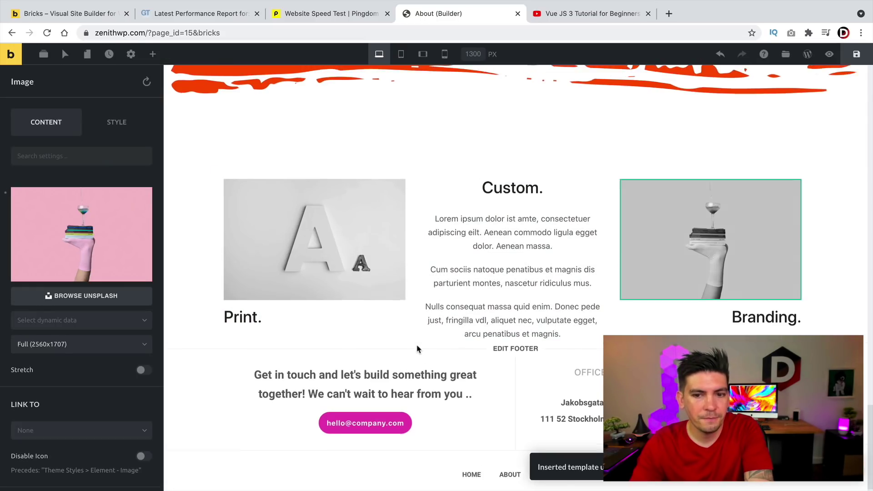
{"action": "scroll", "coordinate": [422, 349], "scroll_direction": "up", "scroll_amount": 15}
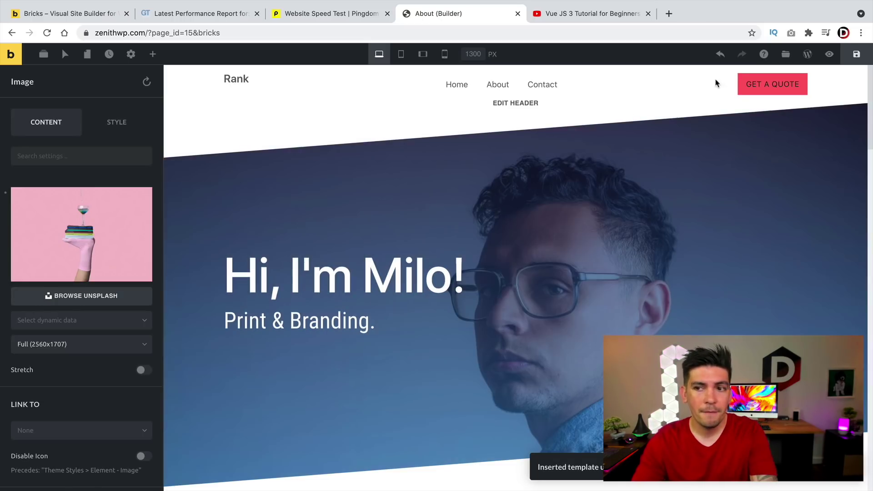
{"action": "left_click", "coordinate": [855, 64]}
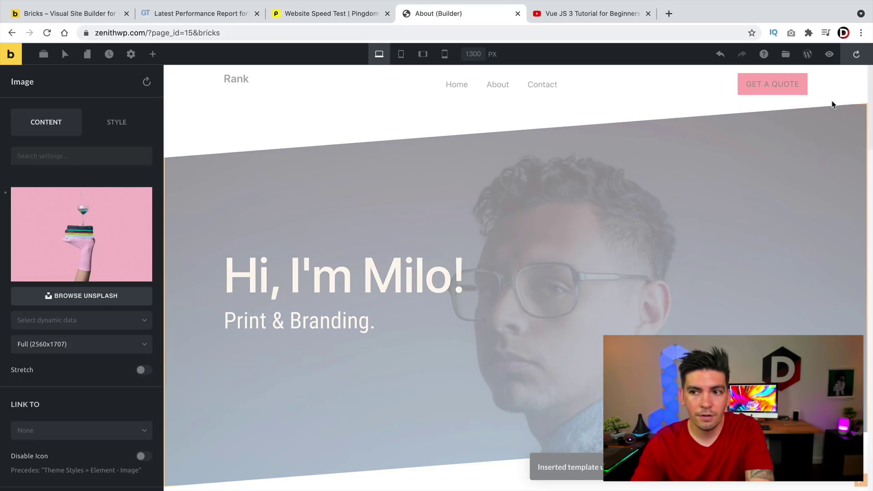
Look through the saved layout's sections, from the project showcases and feature columns down to the Print and Branding images.
{"action": "scroll", "coordinate": [670, 209], "scroll_direction": "down", "scroll_amount": 15}
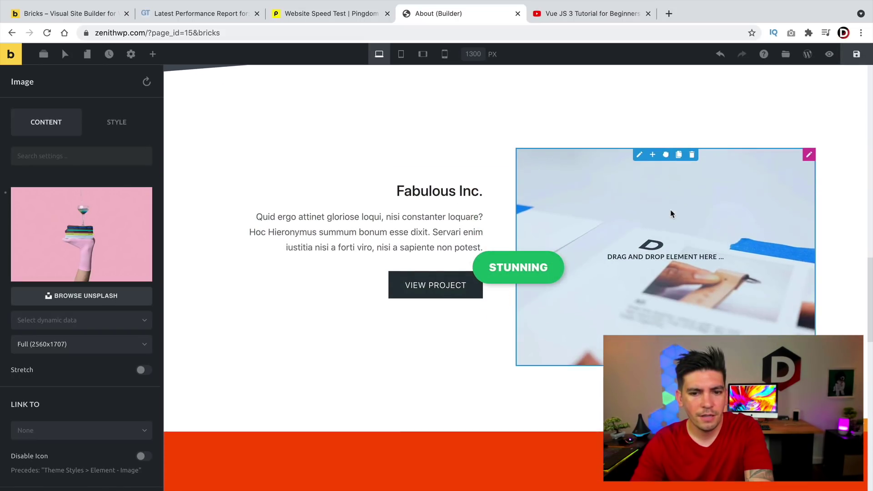
{"action": "scroll", "coordinate": [670, 214], "scroll_direction": "down", "scroll_amount": 8}
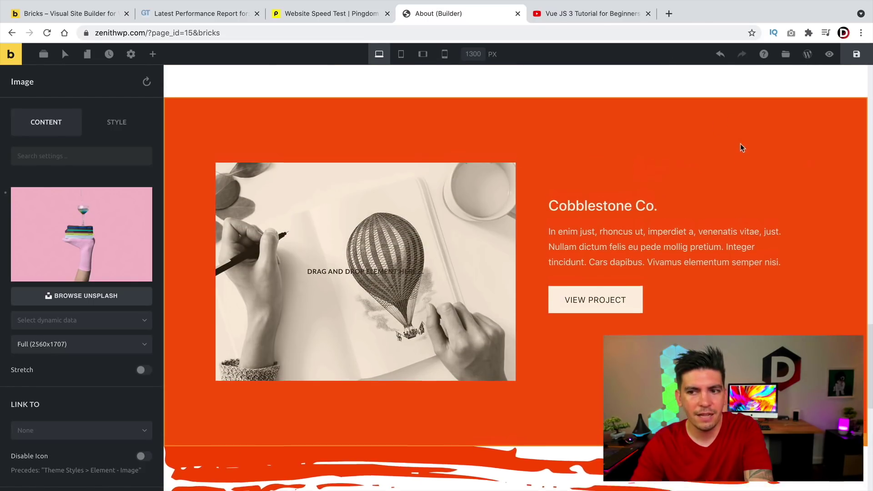
{"action": "scroll", "coordinate": [740, 150], "scroll_direction": "down", "scroll_amount": 8}
{"action": "scroll", "coordinate": [684, 278], "scroll_direction": "up", "scroll_amount": 15}
{"action": "scroll", "coordinate": [684, 279], "scroll_direction": "up", "scroll_amount": 10}
{"action": "scroll", "coordinate": [681, 278], "scroll_direction": "down", "scroll_amount": 3}
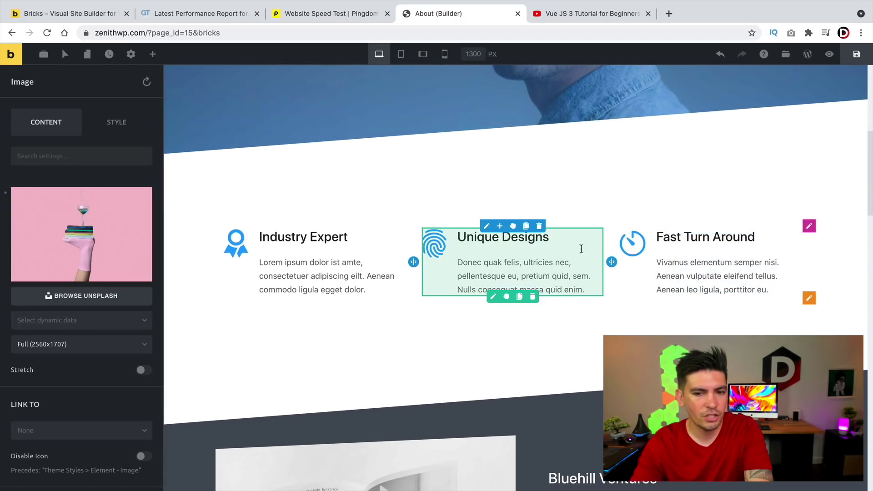
{"action": "scroll", "coordinate": [538, 300], "scroll_direction": "down", "scroll_amount": 15}
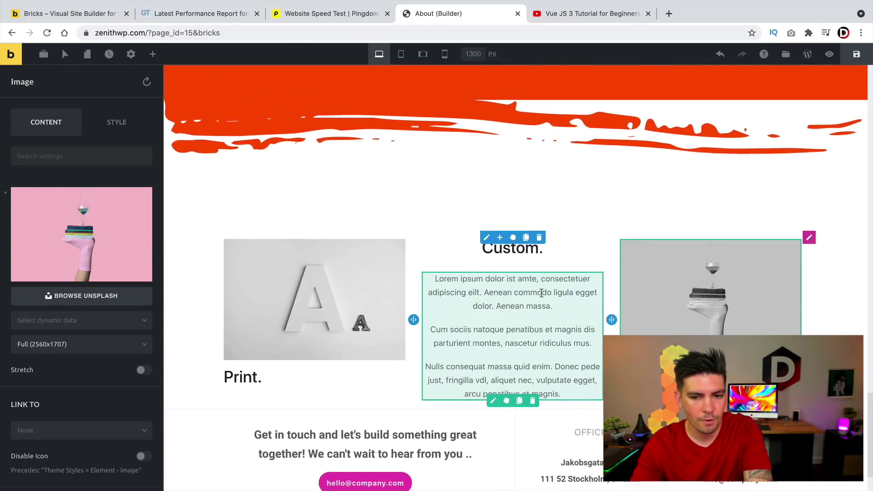
{"action": "scroll", "coordinate": [541, 294], "scroll_direction": "down", "scroll_amount": 2}
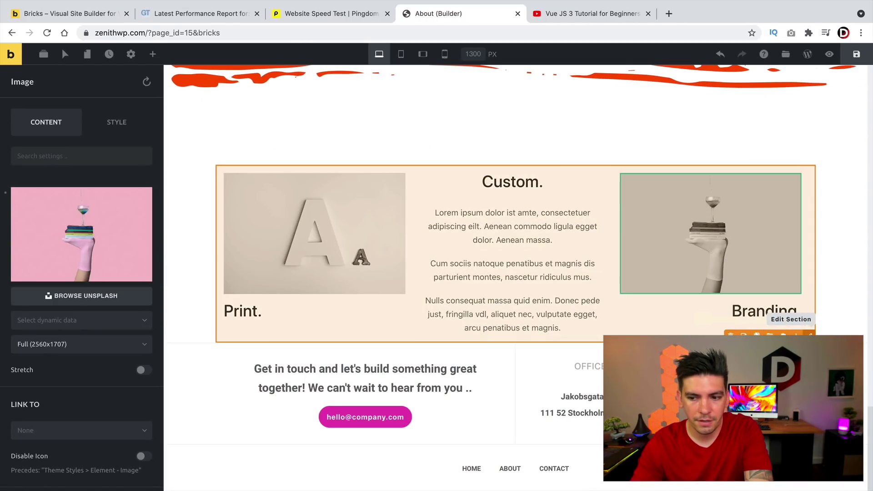
Insert the community template with the "SEO & Digital Marketing Experts" section, keeping Import images enabled and Replace content disabled.
{"action": "left_click", "coordinate": [743, 336]}
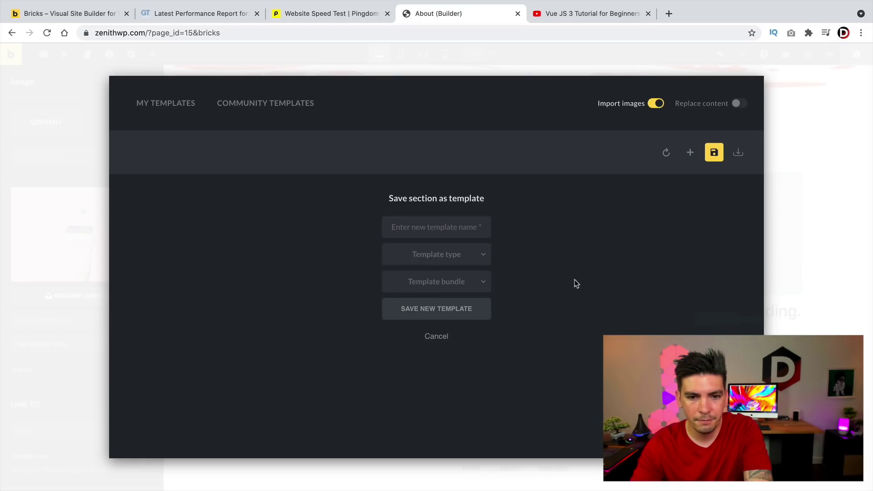
{"action": "left_click", "coordinate": [285, 113]}
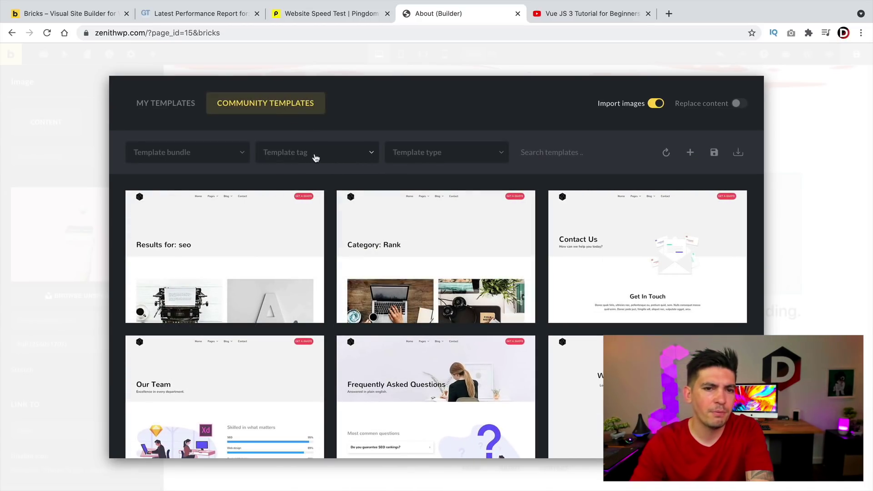
{"action": "scroll", "coordinate": [435, 233], "scroll_direction": "down", "scroll_amount": 15}
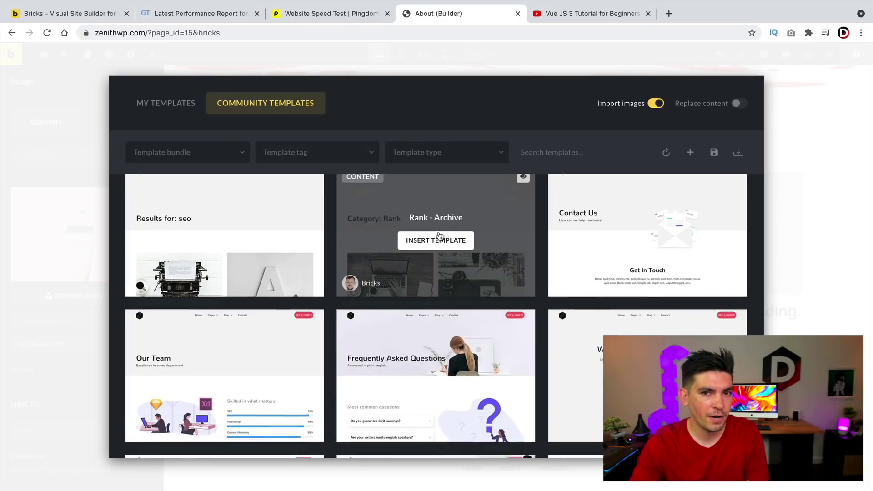
{"action": "scroll", "coordinate": [422, 230], "scroll_direction": "down", "scroll_amount": 10}
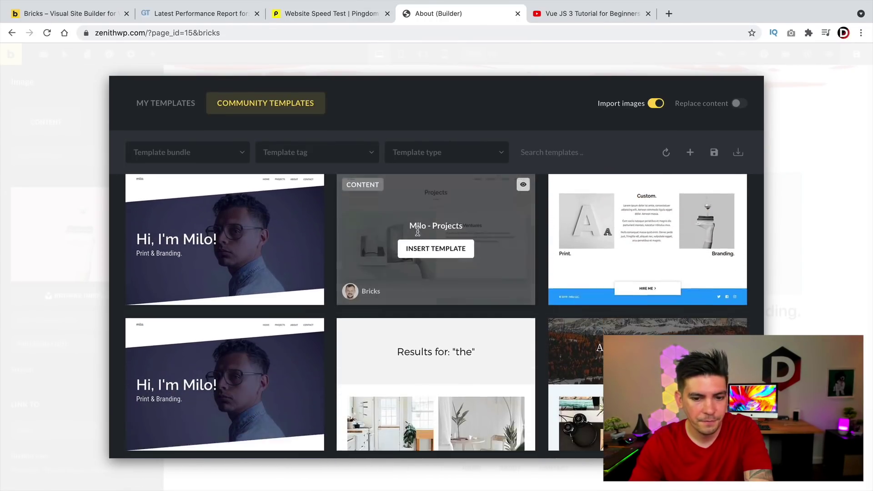
{"action": "left_click", "coordinate": [436, 248]}
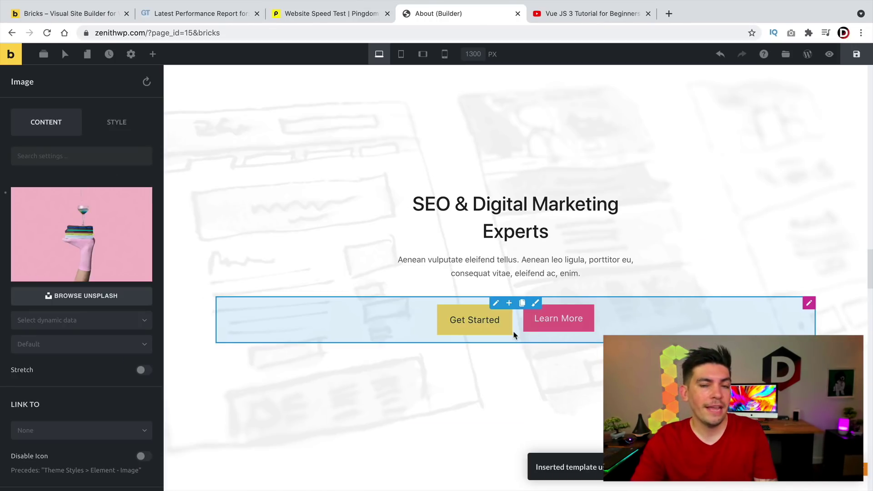
Clone the pricing table column in the "Choose Your Adventure" section of the inserted template.
{"action": "scroll", "coordinate": [519, 306], "scroll_direction": "down", "scroll_amount": 15}
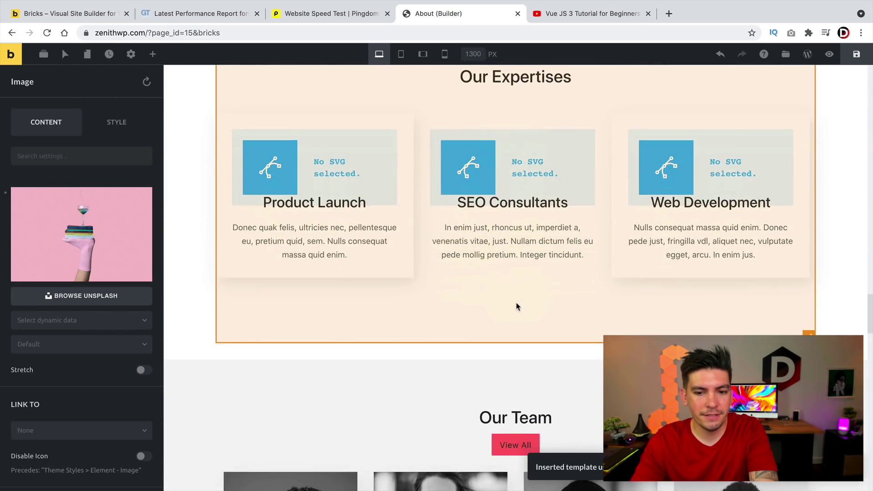
{"action": "scroll", "coordinate": [517, 305], "scroll_direction": "down", "scroll_amount": 15}
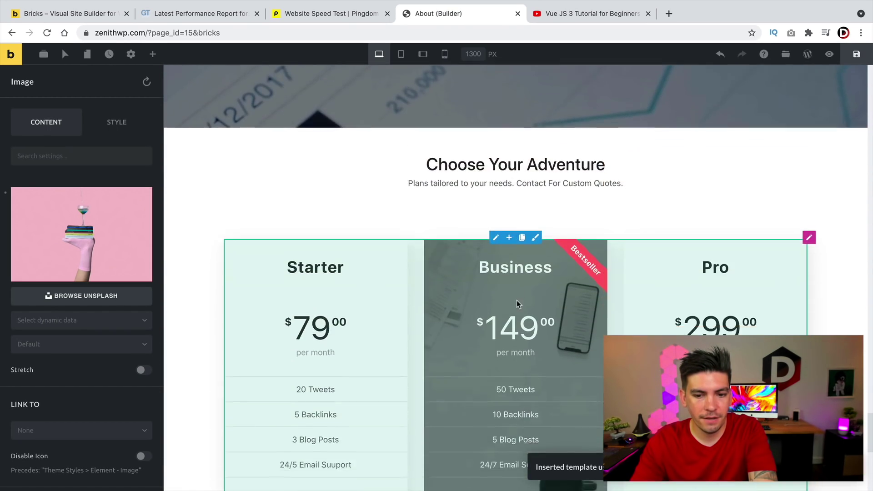
{"action": "scroll", "coordinate": [516, 300], "scroll_direction": "down", "scroll_amount": 5}
{"action": "scroll", "coordinate": [537, 254], "scroll_direction": "up", "scroll_amount": 4}
{"action": "left_click", "coordinate": [522, 165]}
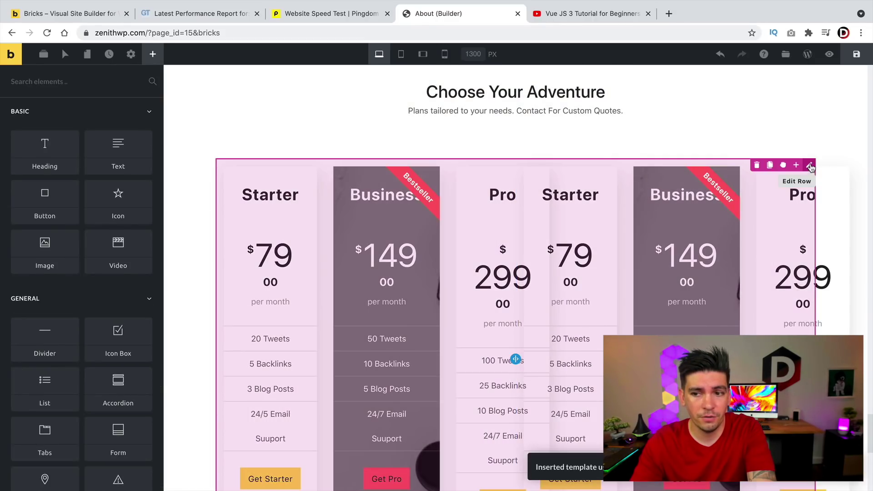
{"action": "left_click", "coordinate": [770, 165]}
{"action": "scroll", "coordinate": [590, 285], "scroll_direction": "down", "scroll_amount": 10}
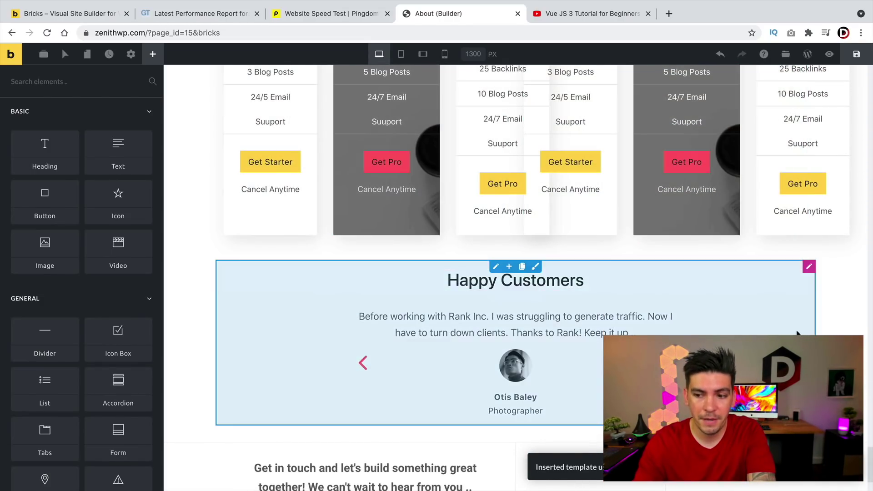
Save the extended About page and display it in preview mode.
{"action": "left_click_drag", "start_coordinate": [870, 456], "coordinate": [848, 68]}
{"action": "left_click", "coordinate": [856, 54]}
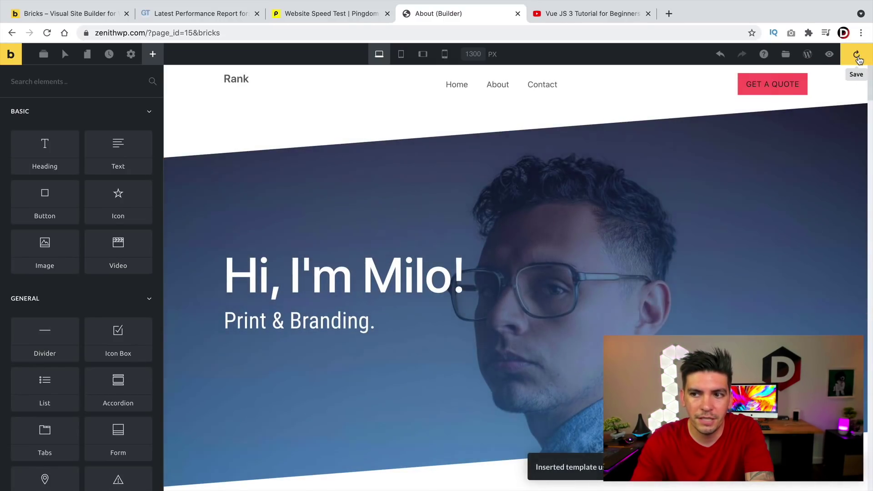
{"action": "left_click", "coordinate": [858, 54]}
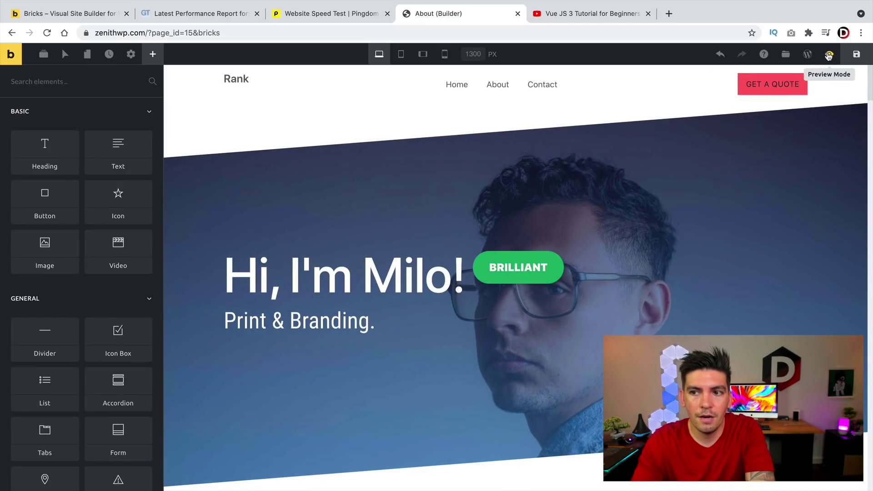
{"action": "left_click", "coordinate": [829, 55]}
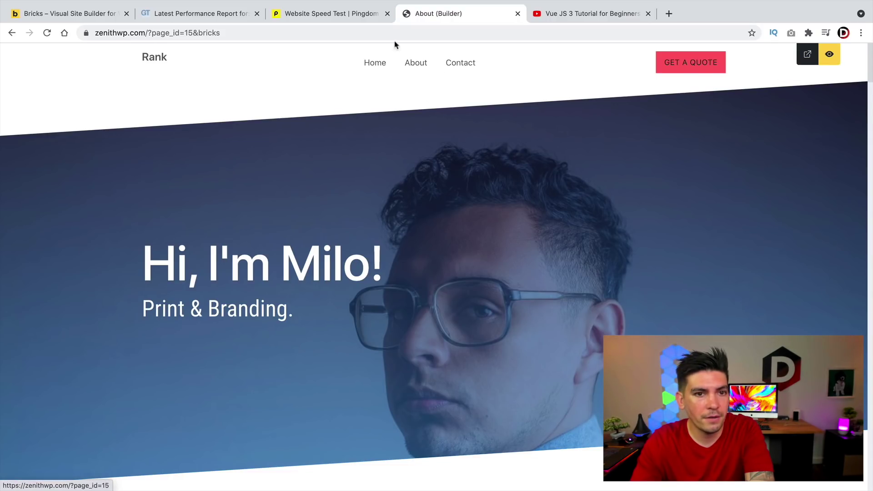
Leave the preview, open the About page in the WordPress editor and return to the Pages list.
{"action": "key", "text": "ctrl+shift+Tab"}
{"action": "left_click", "coordinate": [451, 14]}
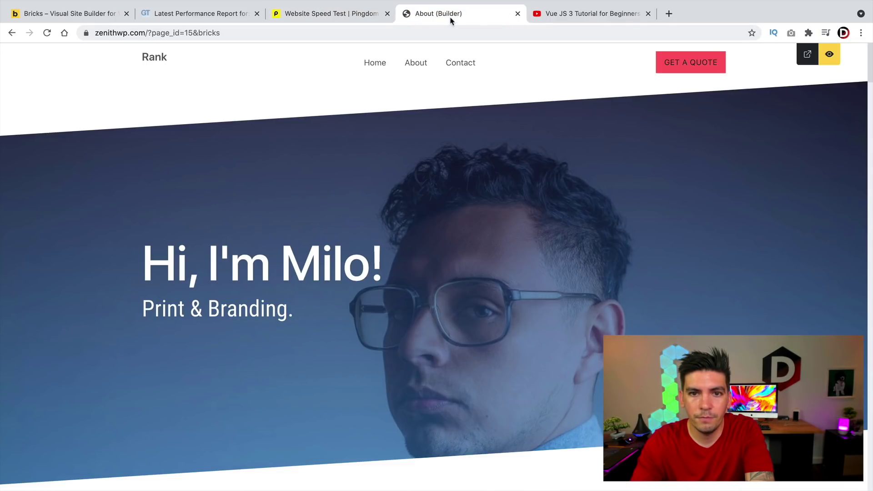
{"action": "left_click", "coordinate": [830, 55]}
{"action": "left_click", "coordinate": [808, 60]}
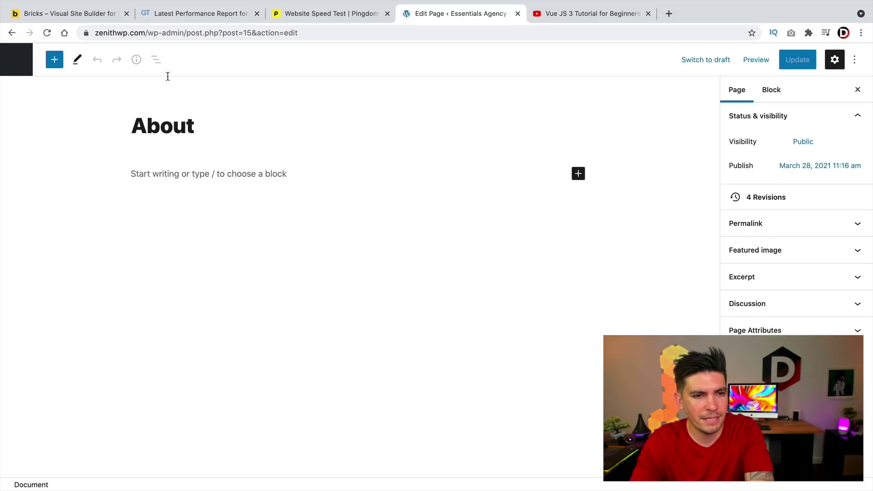
{"action": "left_click", "coordinate": [16, 61]}
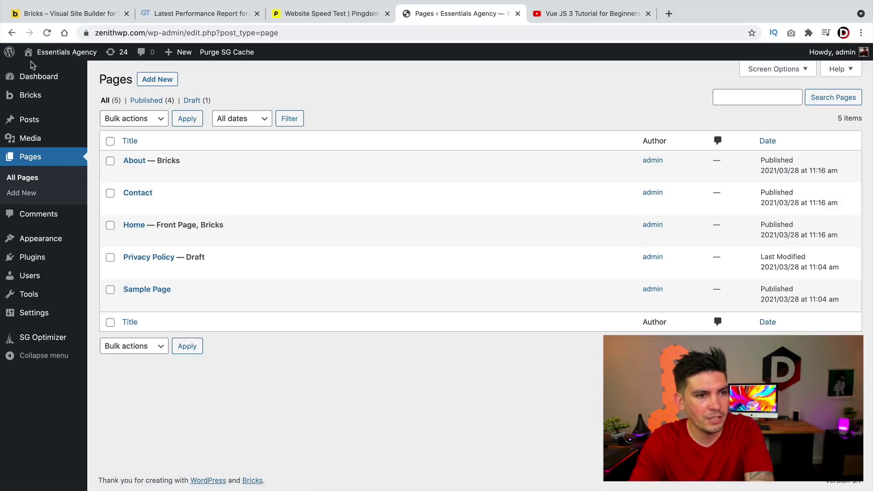
Visit the live Essentials Agency site and open its About page.
{"action": "mouse_move", "coordinate": [41, 54]}
{"action": "left_click", "coordinate": [45, 73]}
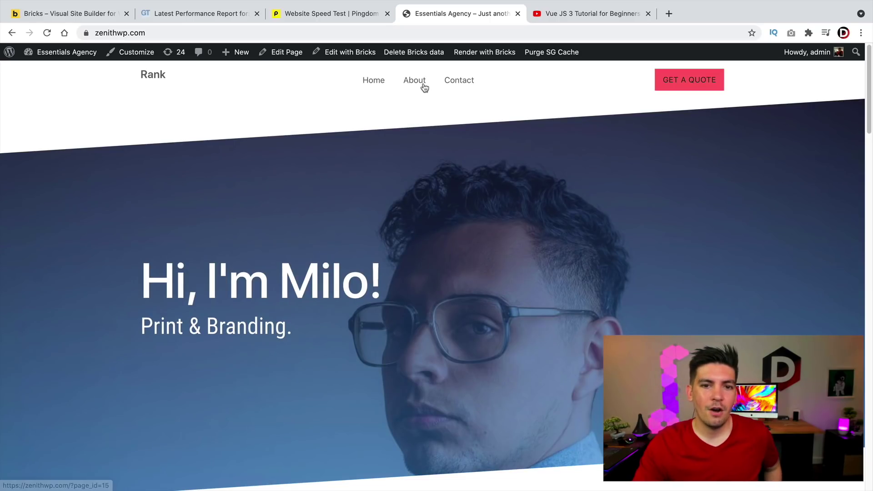
{"action": "left_click", "coordinate": [424, 86]}
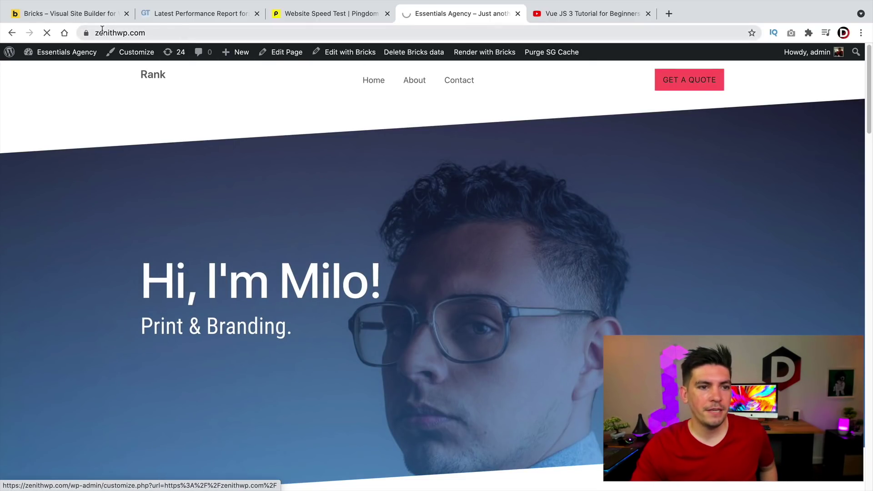
Copy the live About page's URL, zenithwp.com/?page_id=15.
{"action": "left_click", "coordinate": [120, 33]}
{"action": "right_click", "coordinate": [120, 33]}
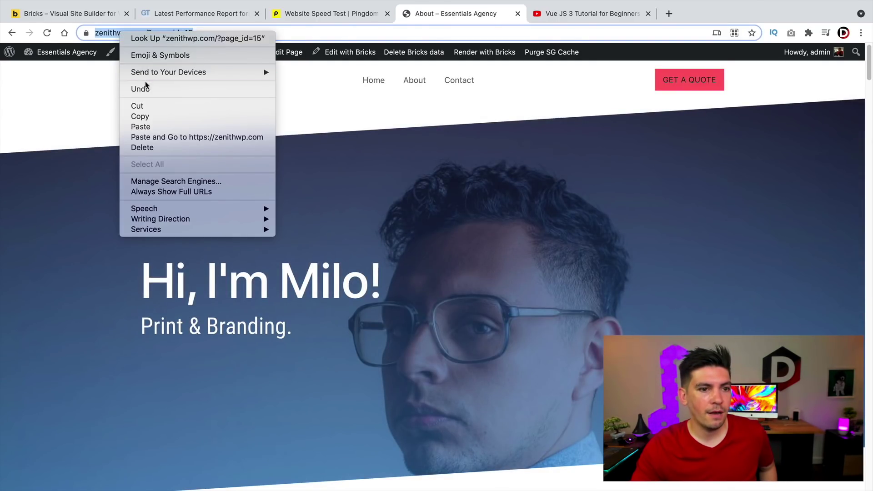
{"action": "left_click", "coordinate": [156, 115]}
Look over the full length of the live About page and switch to the GTmetrix performance report.
{"action": "scroll", "coordinate": [569, 264], "scroll_direction": "down", "scroll_amount": 7}
{"action": "left_click_drag", "start_coordinate": [870, 104], "coordinate": [852, 372]}
{"action": "scroll", "coordinate": [830, 226], "scroll_direction": "up", "scroll_amount": 15}
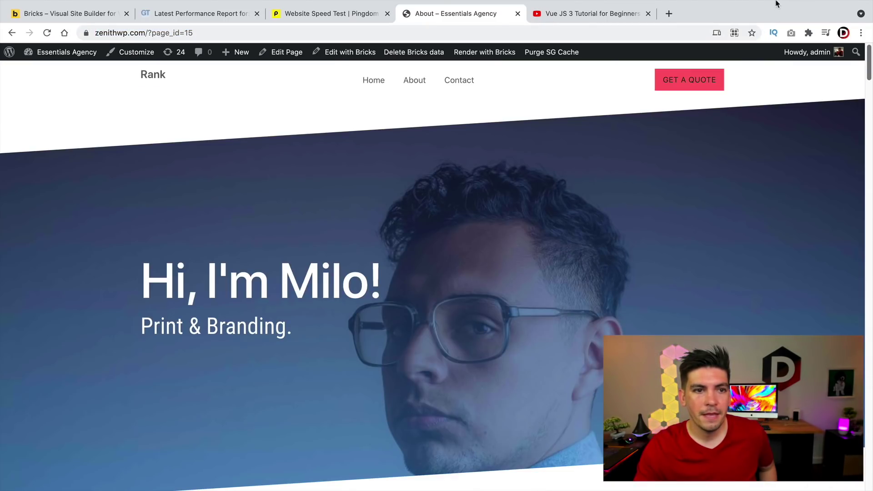
{"action": "left_click", "coordinate": [193, 16]}
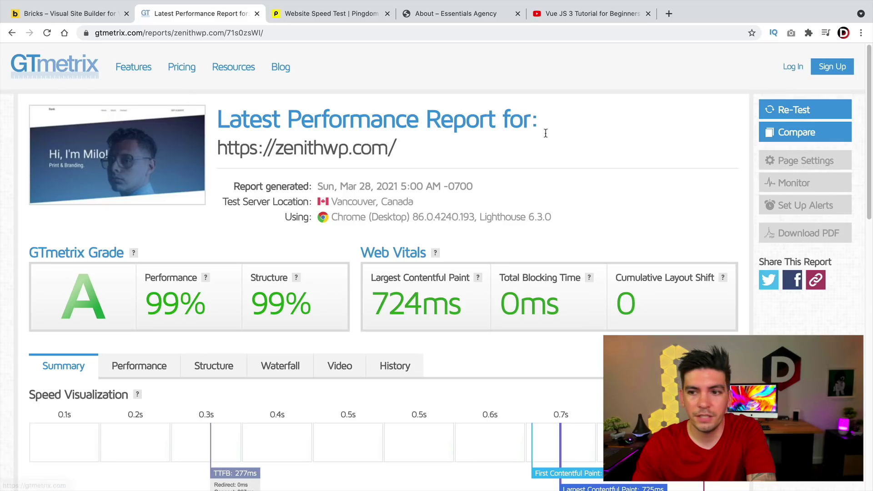
{"action": "left_click", "coordinate": [794, 110]}
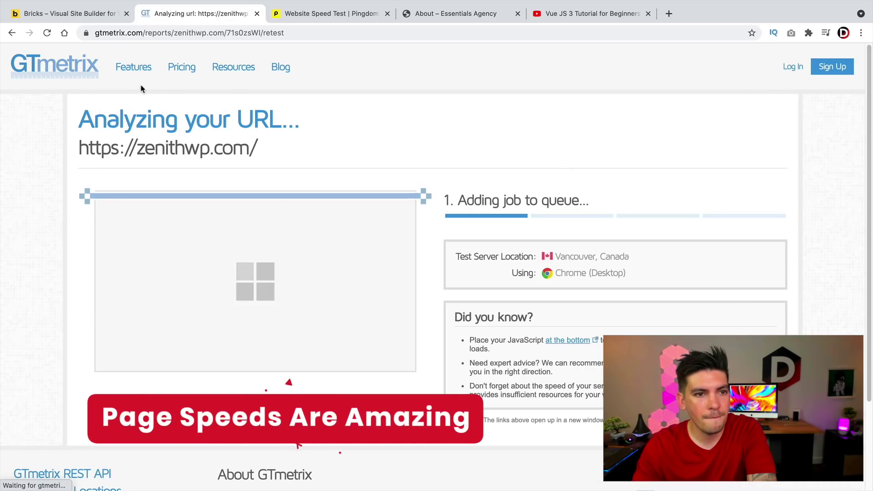
{"action": "left_click", "coordinate": [42, 76]}
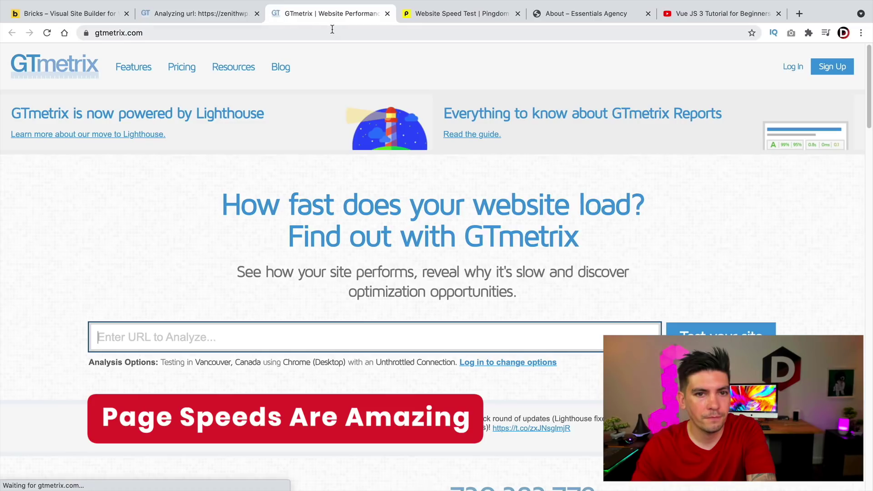
{"action": "right_click", "coordinate": [173, 342]}
{"action": "left_click", "coordinate": [188, 405]}
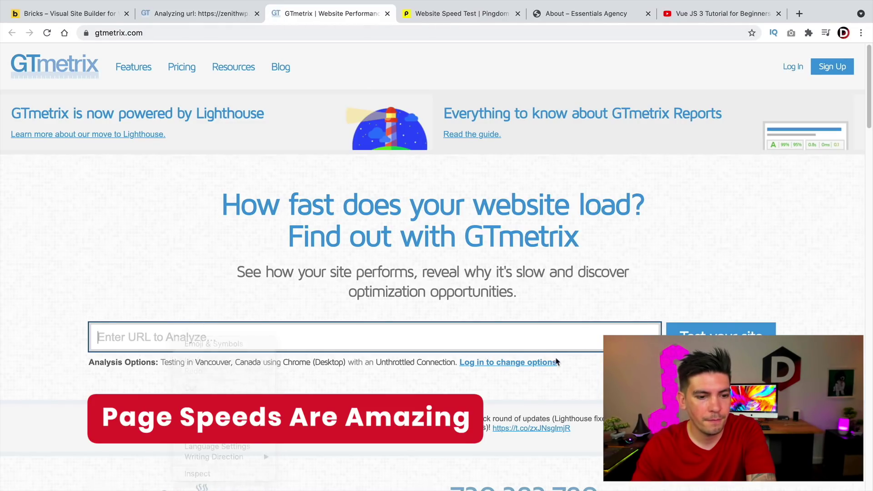
{"action": "key", "text": "Return"}
{"action": "left_click", "coordinate": [462, 14]}
{"action": "triple_click", "coordinate": [241, 219]}
{"action": "right_click", "coordinate": [243, 215]}
{"action": "left_click", "coordinate": [282, 302]}
{"action": "key", "text": "Return"}
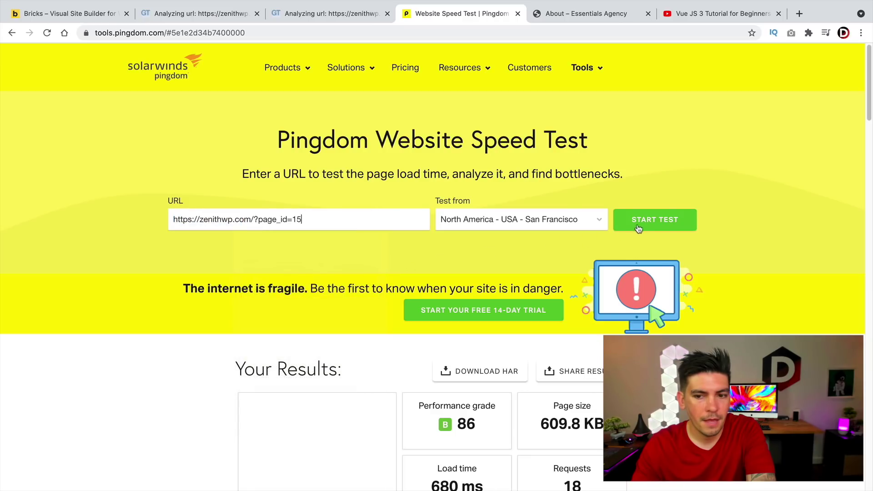
Close the home page's GTmetrix re-test, check on the Pingdom test and bring up the About page's GTmetrix report.
{"action": "left_click", "coordinate": [254, 16]}
{"action": "left_click", "coordinate": [257, 14]}
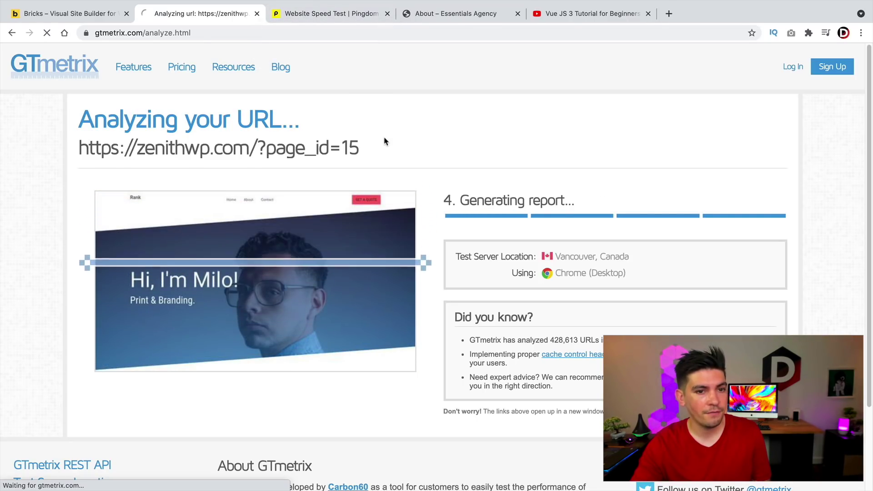
{"action": "left_click", "coordinate": [337, 13]}
{"action": "left_click", "coordinate": [220, 20]}
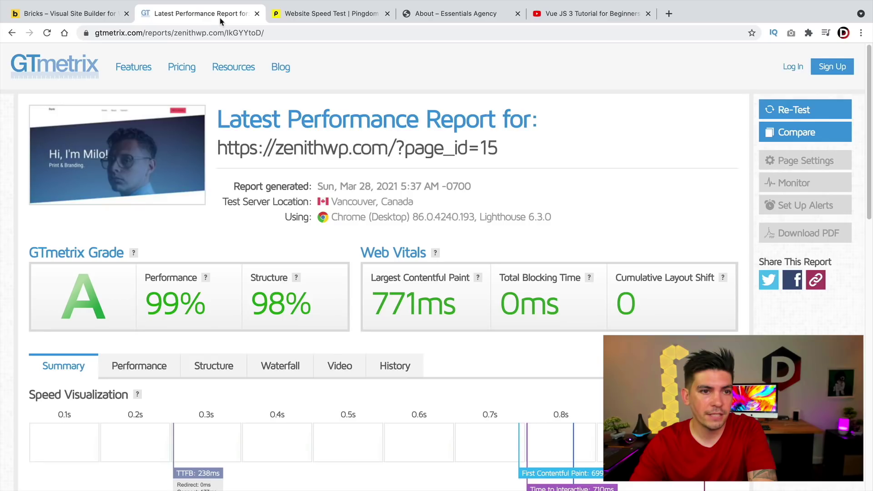
Examine the About page's GTmetrix report: grade, web vitals, speed visualization, top issues, and page size and requests.
{"action": "scroll", "coordinate": [415, 202], "scroll_direction": "down", "scroll_amount": 3}
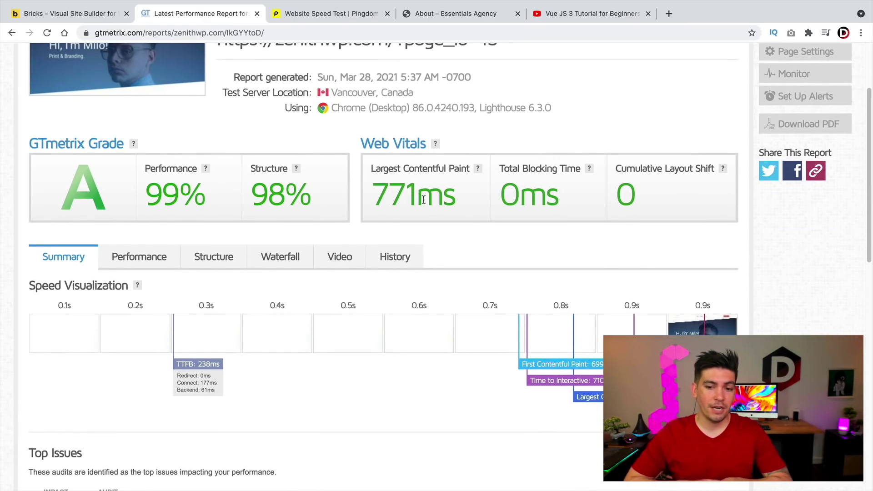
{"action": "scroll", "coordinate": [409, 204], "scroll_direction": "down", "scroll_amount": 2}
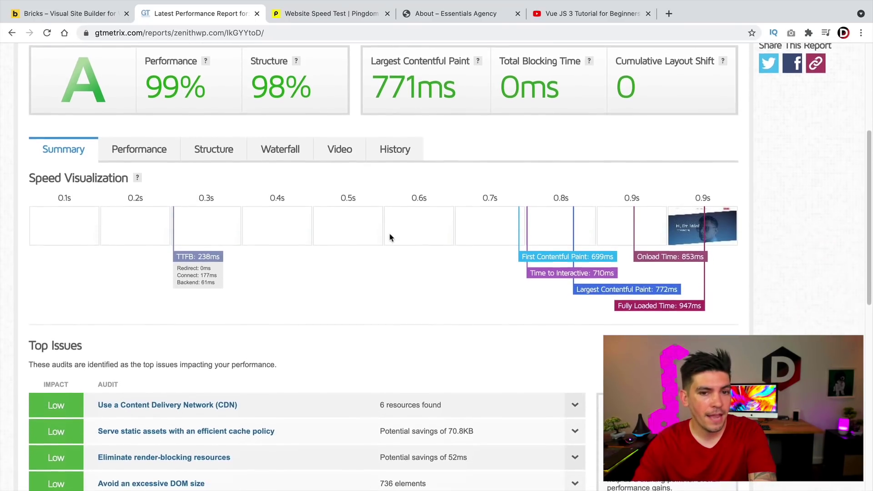
{"action": "scroll", "coordinate": [387, 218], "scroll_direction": "up", "scroll_amount": 2}
{"action": "scroll", "coordinate": [191, 207], "scroll_direction": "down", "scroll_amount": 6}
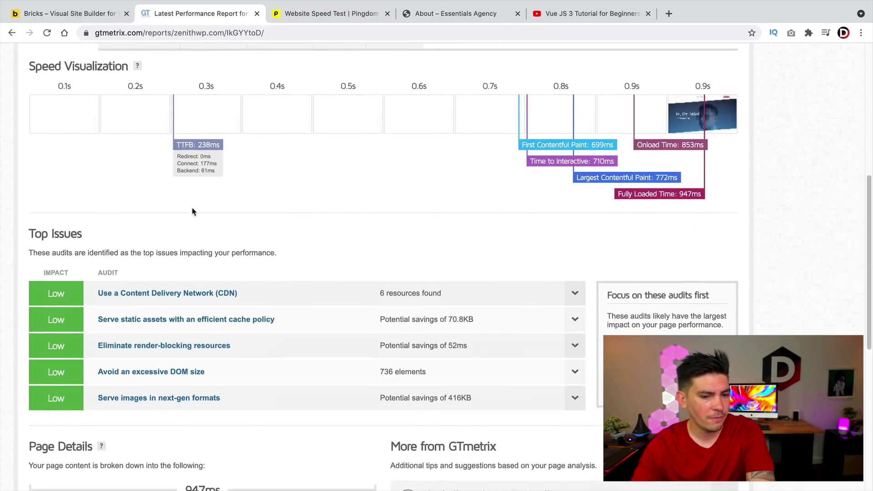
{"action": "scroll", "coordinate": [241, 275], "scroll_direction": "down", "scroll_amount": 3}
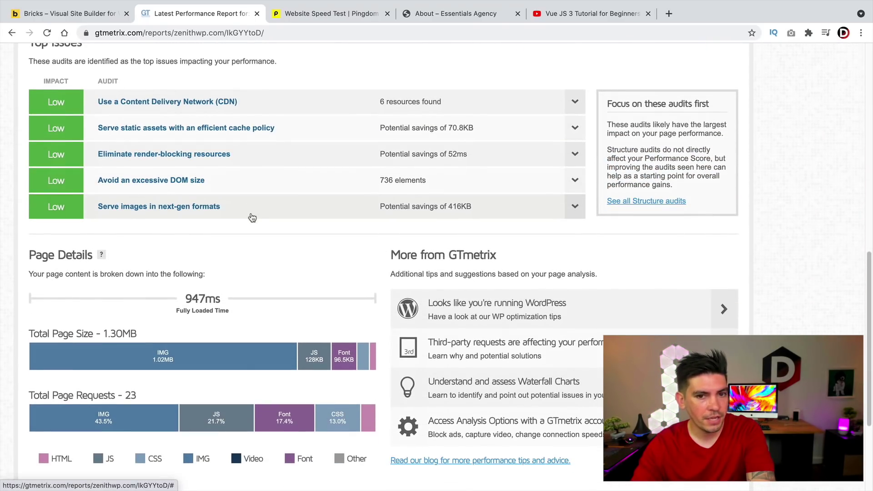
{"action": "scroll", "coordinate": [250, 216], "scroll_direction": "up", "scroll_amount": 8}
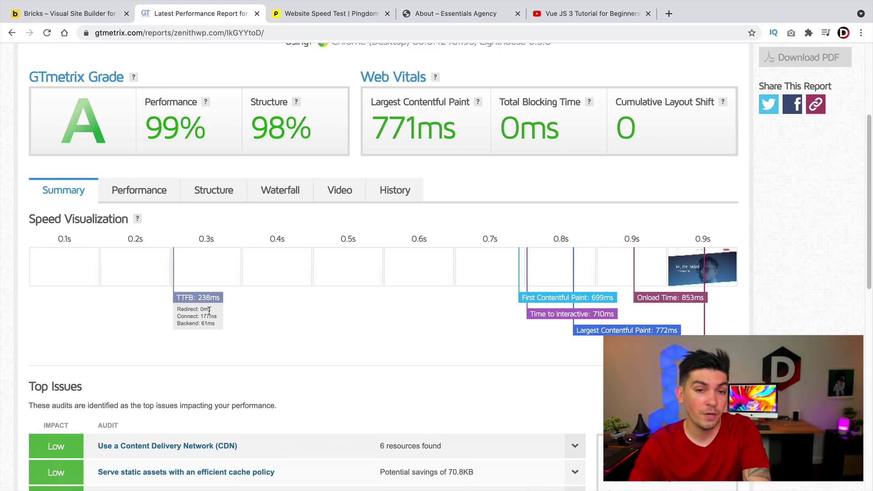
{"action": "scroll", "coordinate": [220, 302], "scroll_direction": "down", "scroll_amount": 10}
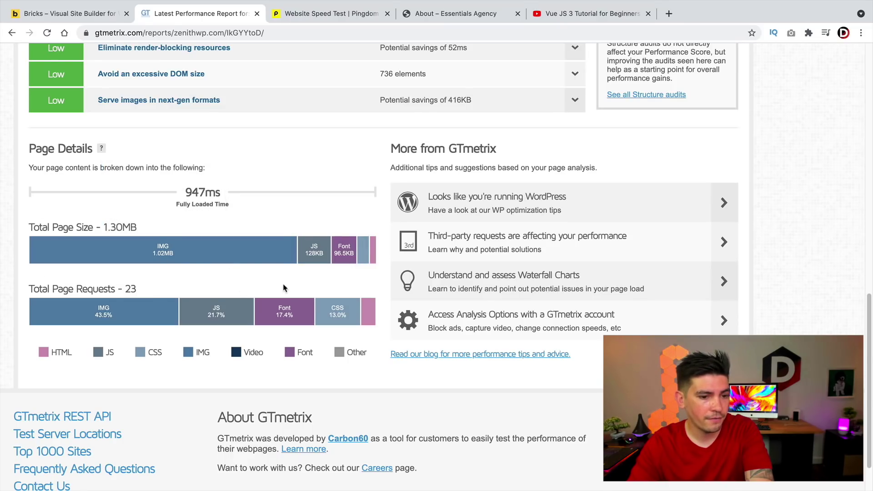
{"action": "scroll", "coordinate": [283, 288], "scroll_direction": "up", "scroll_amount": 15}
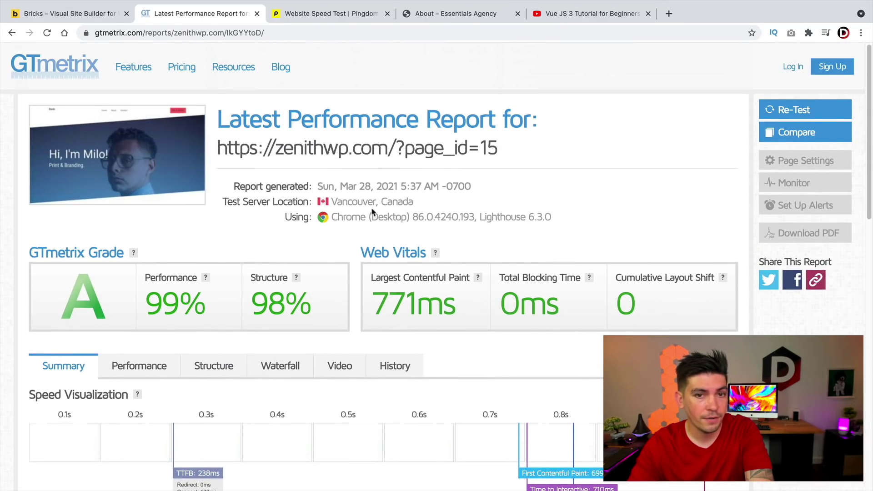
Switch to the Pingdom report and review the About page's load time, page size and number of requests.
{"action": "left_click", "coordinate": [327, 13]}
{"action": "scroll", "coordinate": [713, 243], "scroll_direction": "down", "scroll_amount": 3}
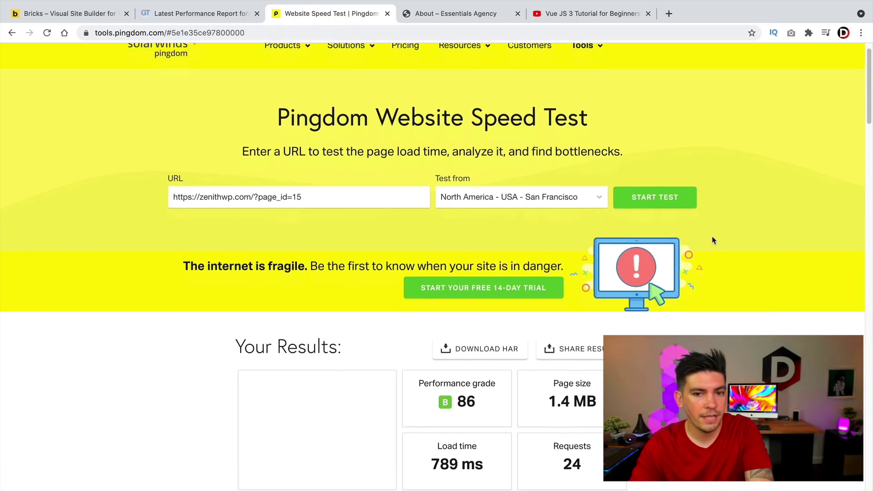
{"action": "scroll", "coordinate": [341, 218], "scroll_direction": "down", "scroll_amount": 5}
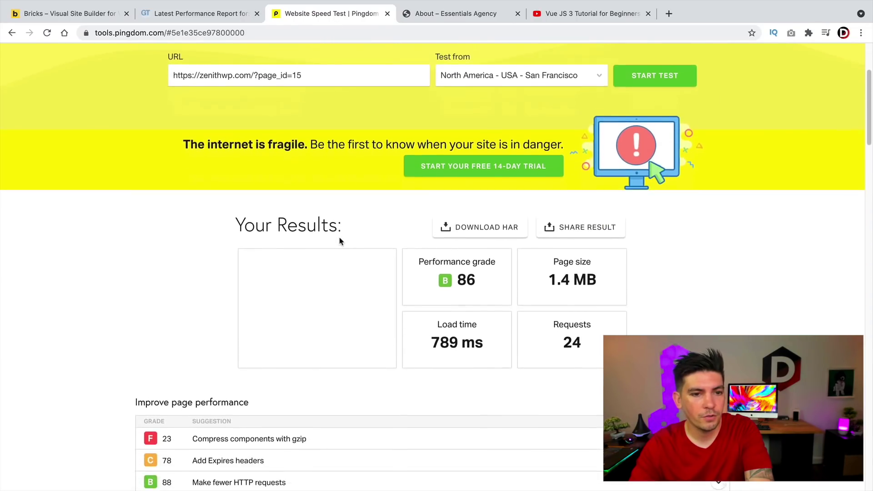
{"action": "scroll", "coordinate": [392, 250], "scroll_direction": "down", "scroll_amount": 5}
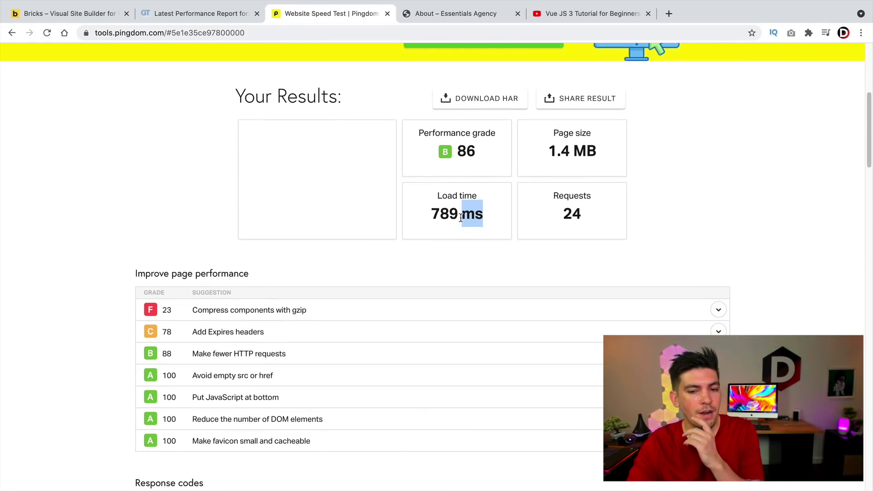
{"action": "triple_click", "coordinate": [461, 218]}
{"action": "triple_click", "coordinate": [563, 147]}
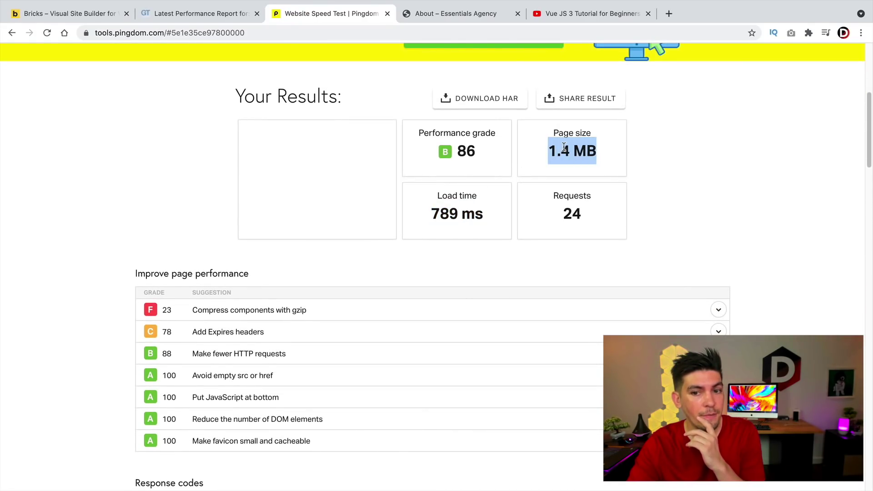
{"action": "triple_click", "coordinate": [577, 210]}
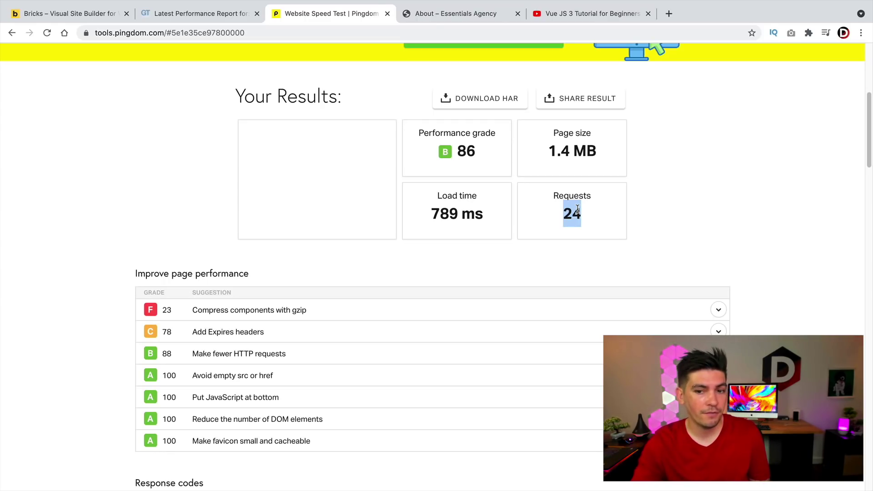
{"action": "double_click", "coordinate": [580, 155]}
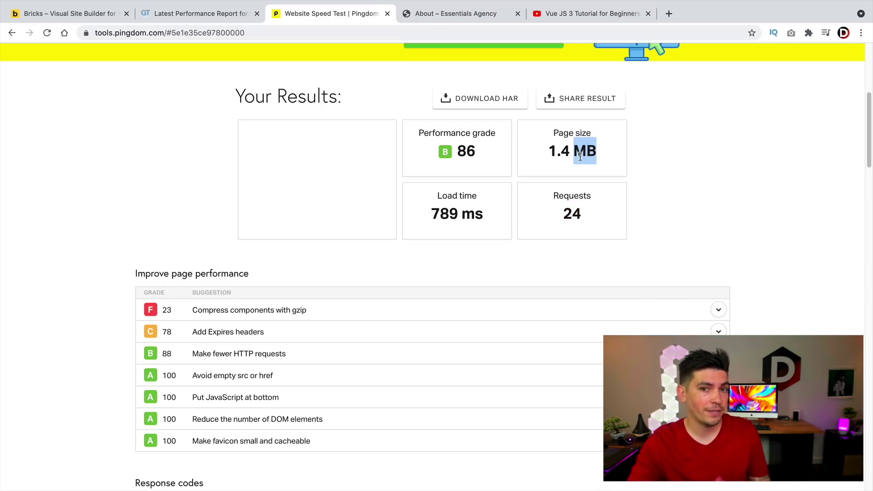